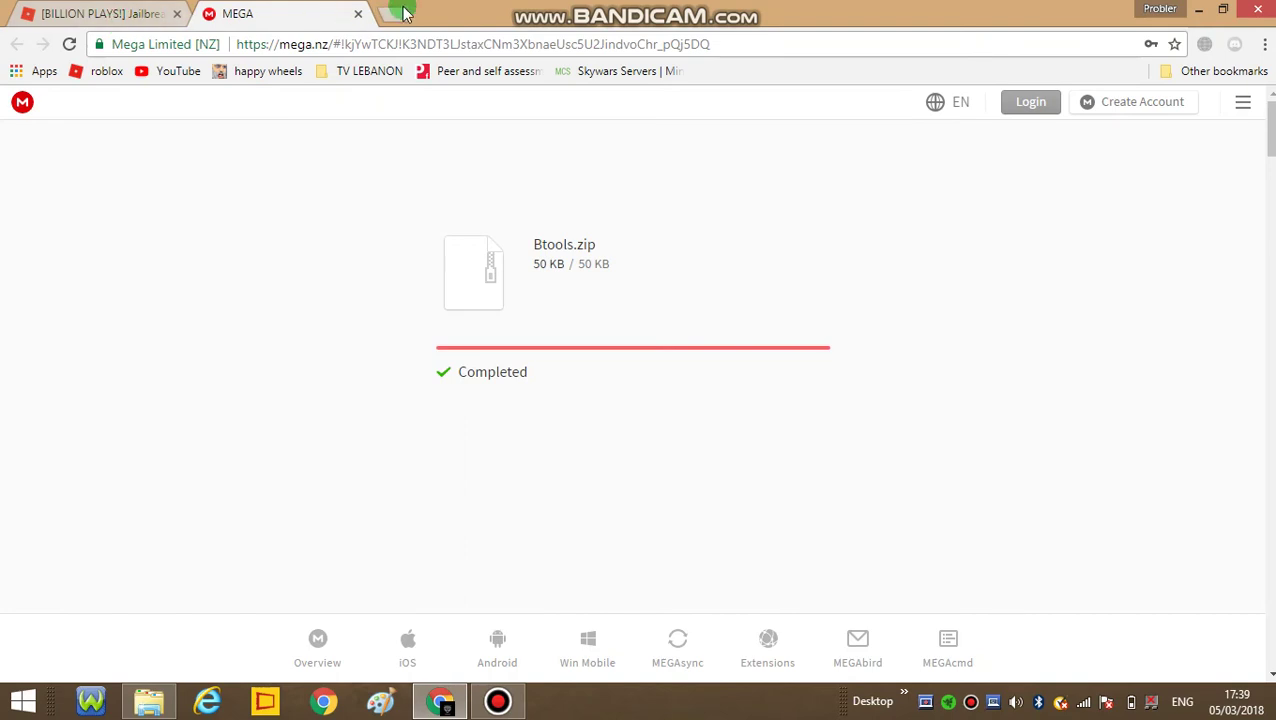
- Open YouTube in a new browser tab and go to the signed-in account's own channel page
click(404, 13)
click(166, 71)
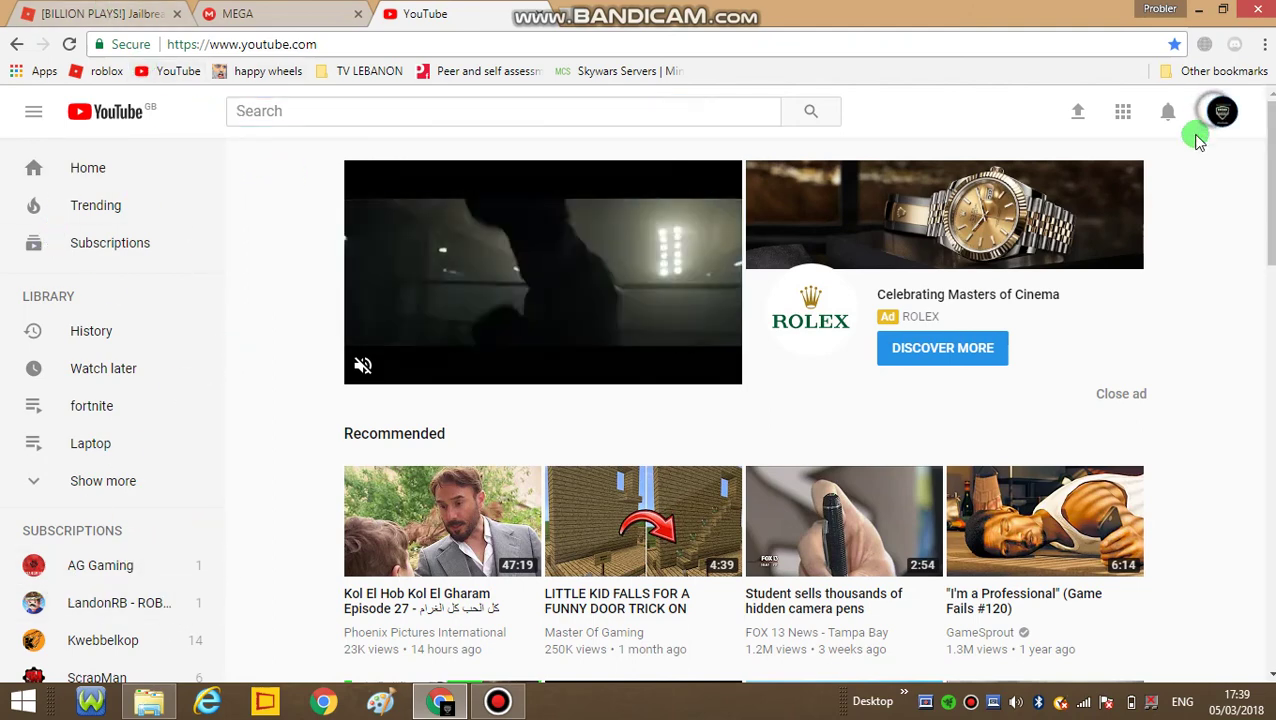
click(1201, 132)
click(1108, 180)
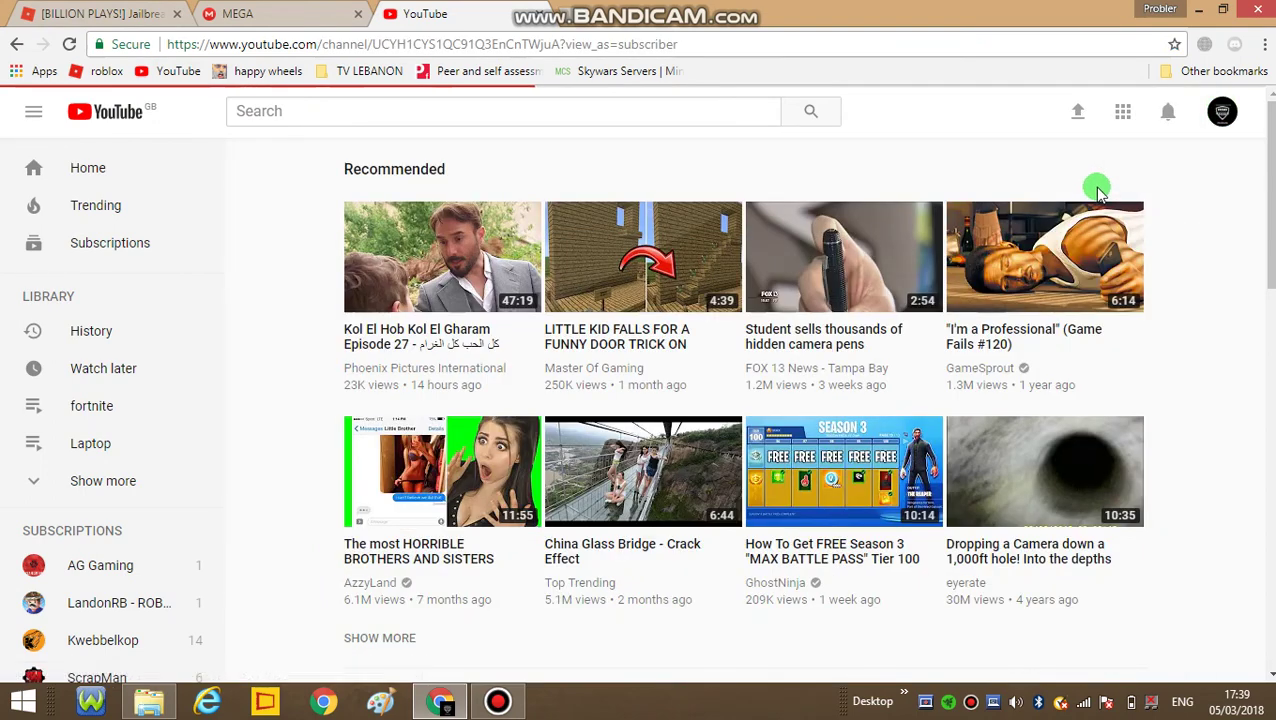
- Open the channel's uploaded video "what does a hacker life in roblox look like (read desc)" and pause it
scroll(1219, 330, down, 3)
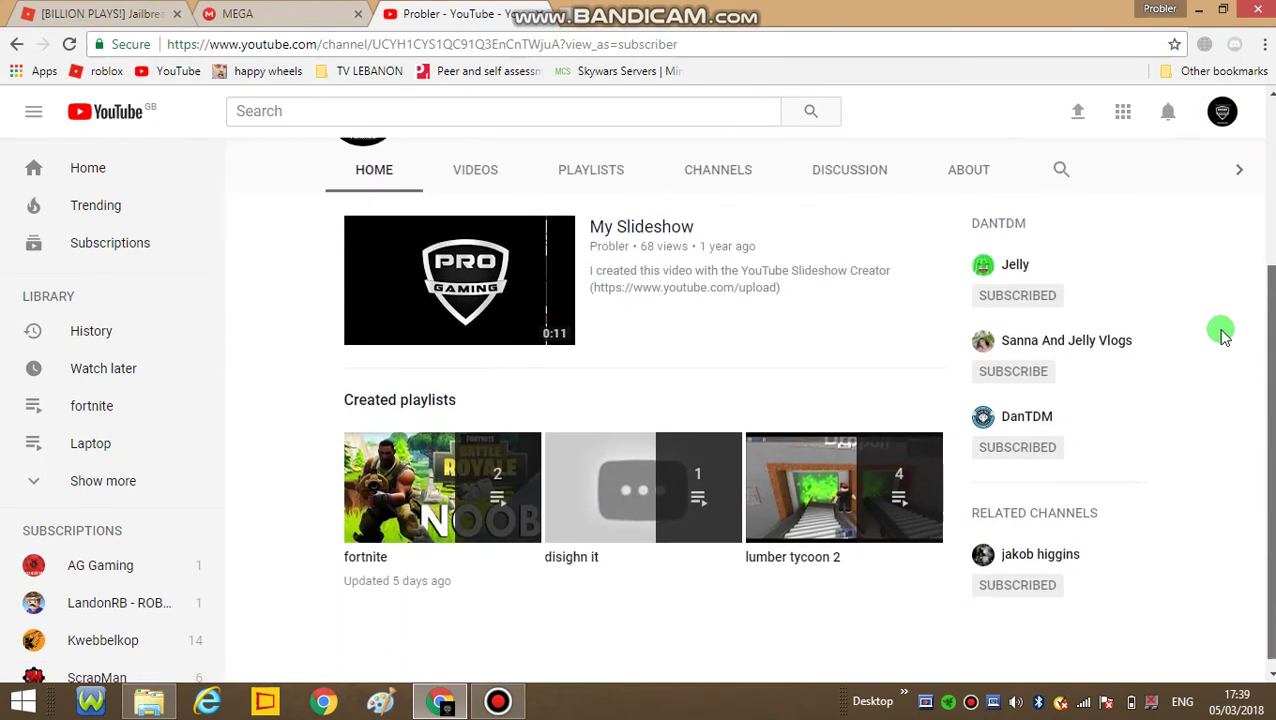
click(468, 160)
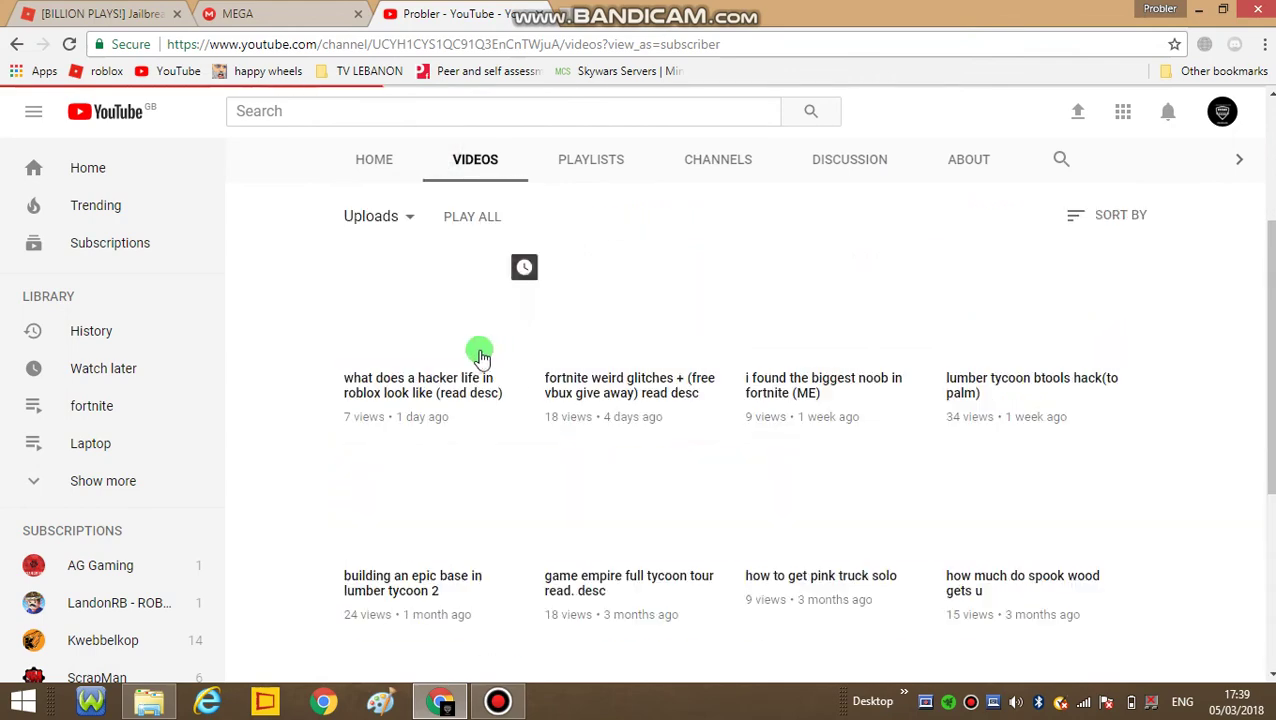
click(453, 330)
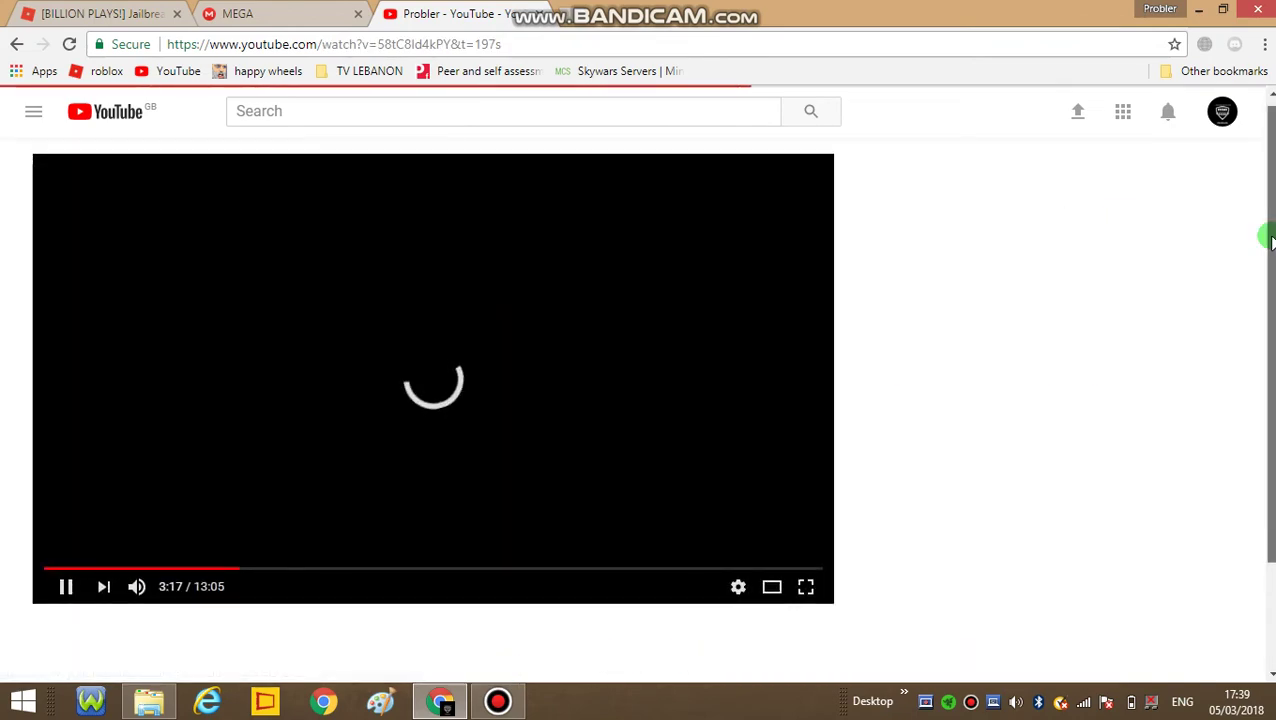
drag(1268, 236, 1260, 258)
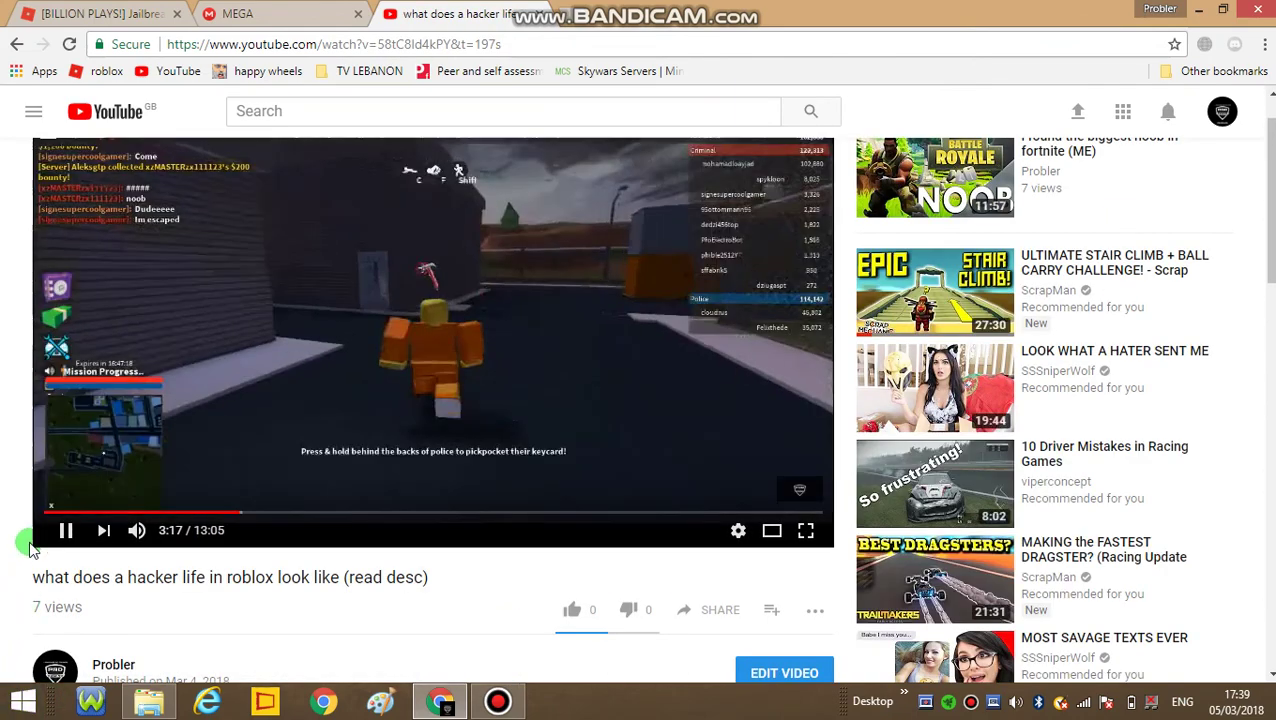
click(445, 285)
- Expand the video description and highlight the speed hack and btools download link lines in turn
scroll(1230, 345, down, 5)
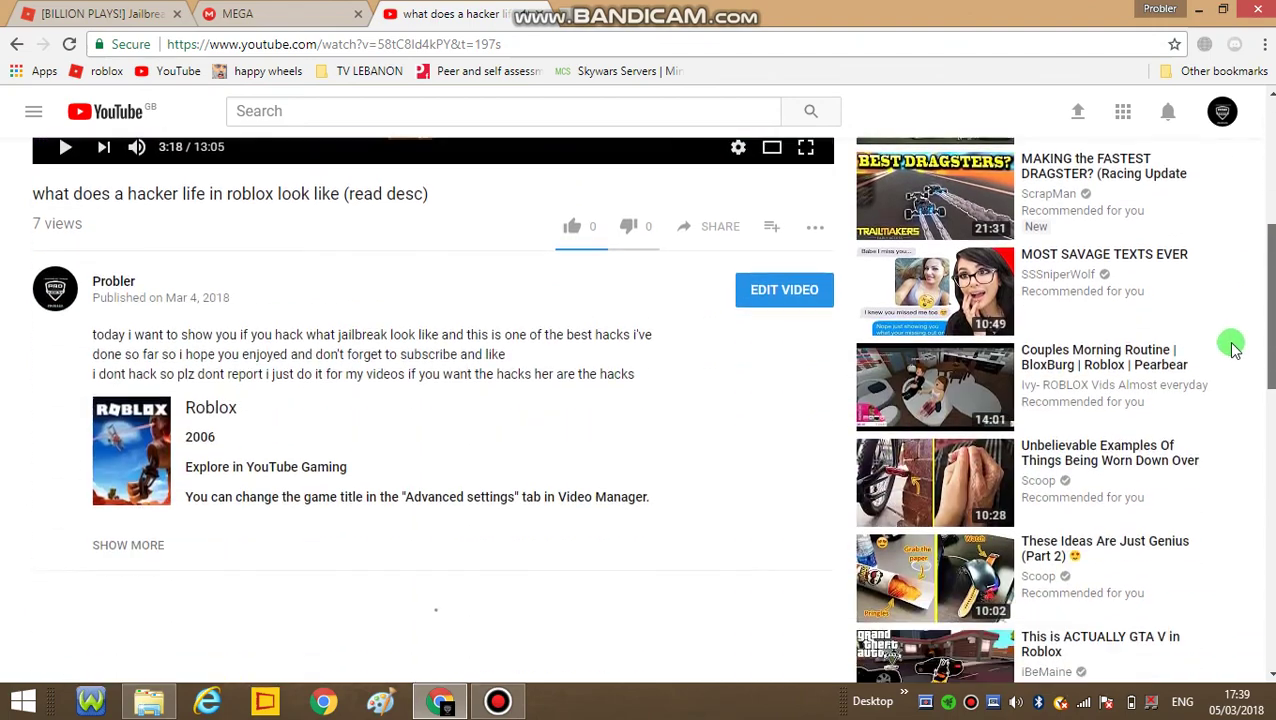
click(95, 404)
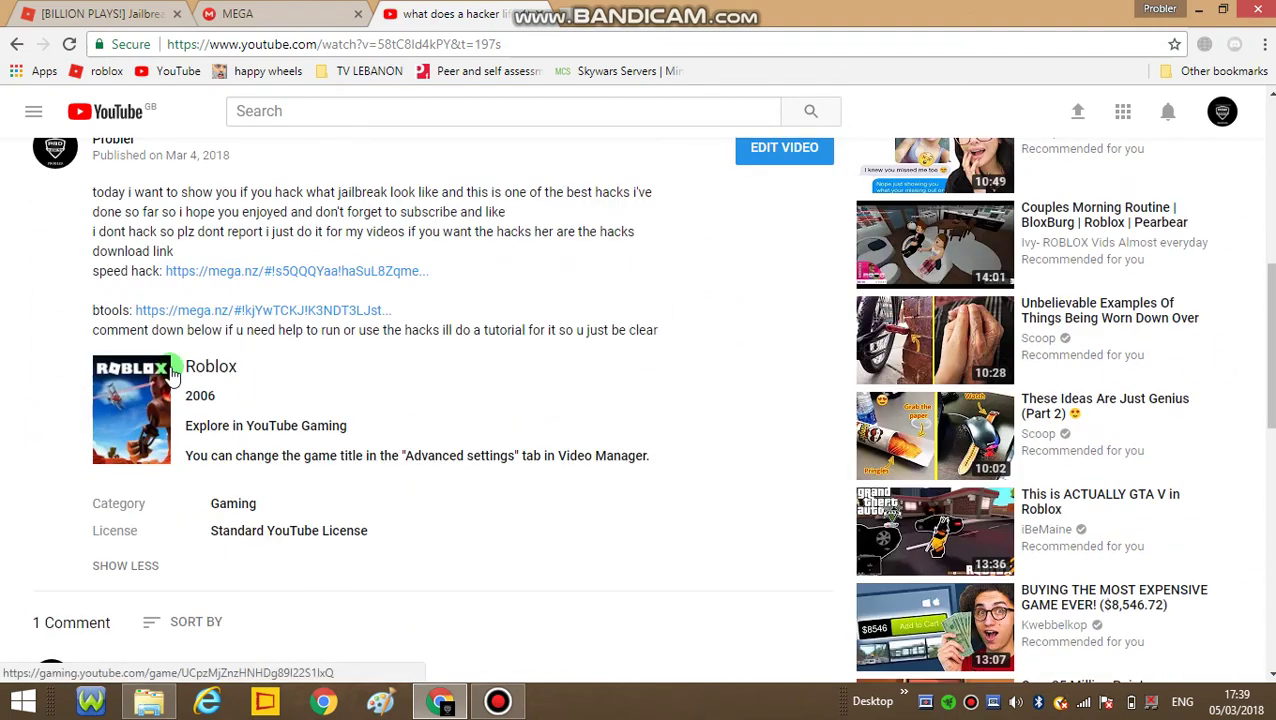
drag(85, 265, 416, 288)
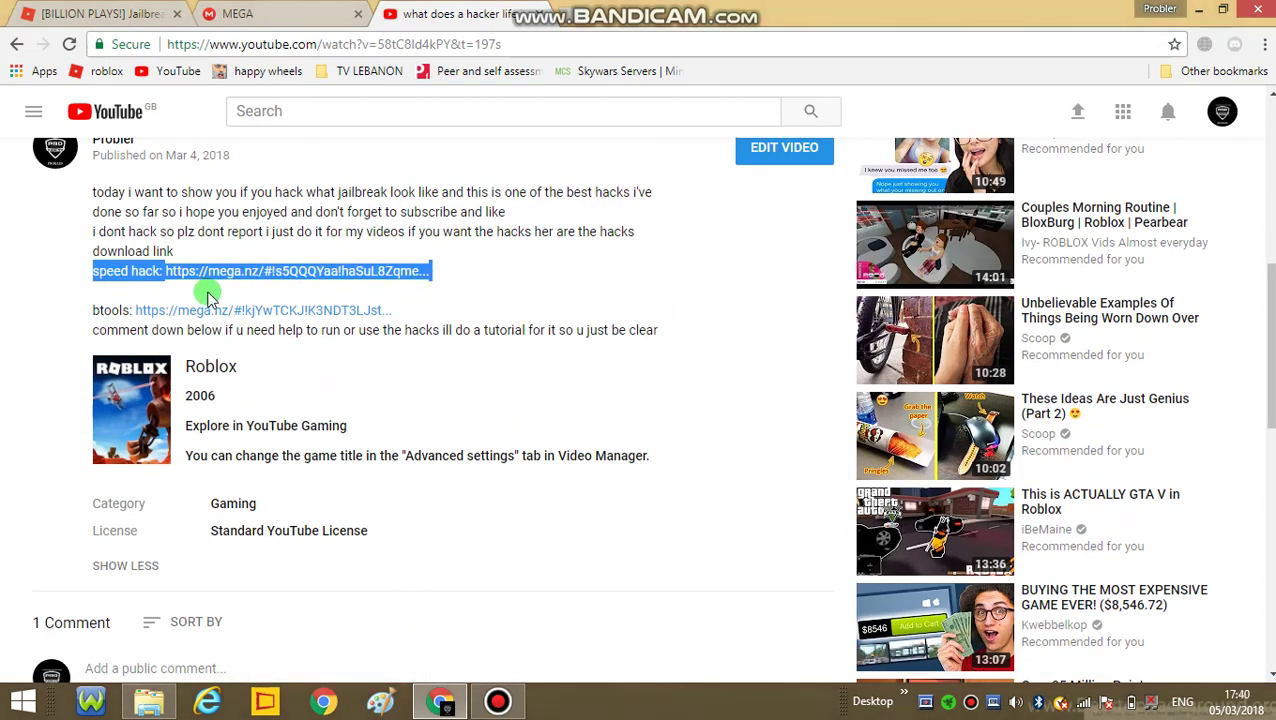
click(66, 312)
drag(68, 313, 362, 310)
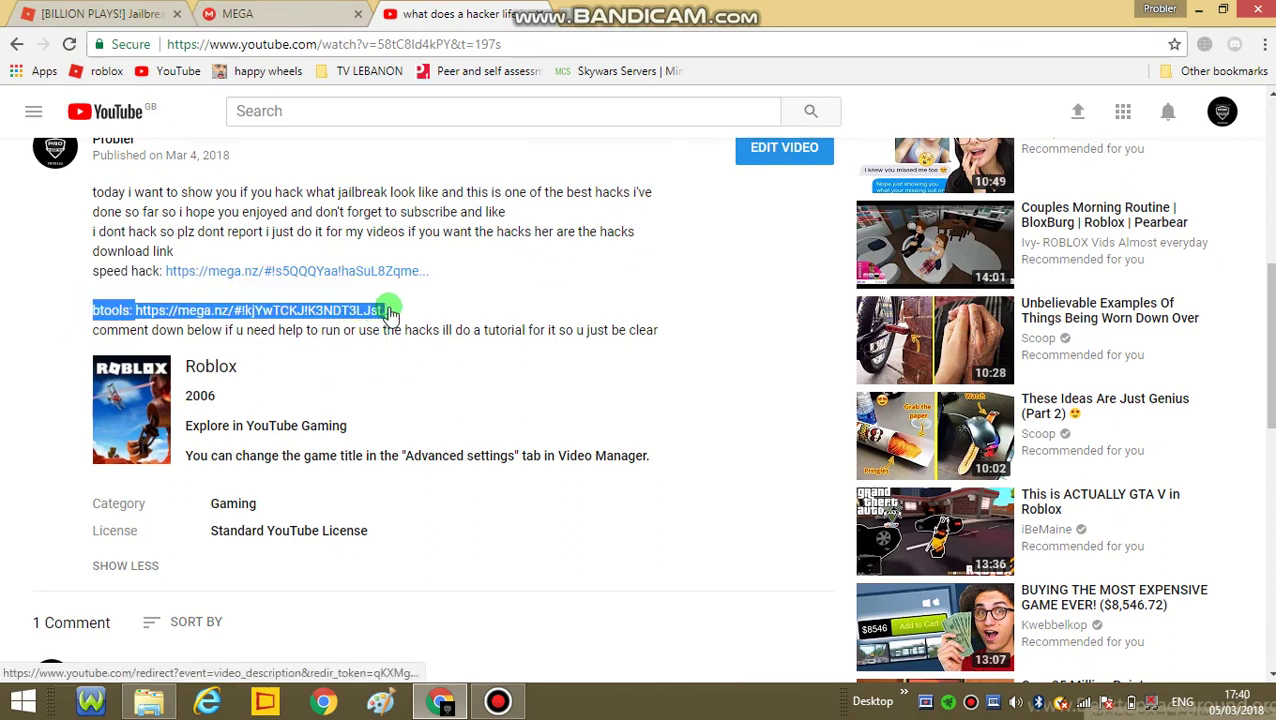
click(436, 305)
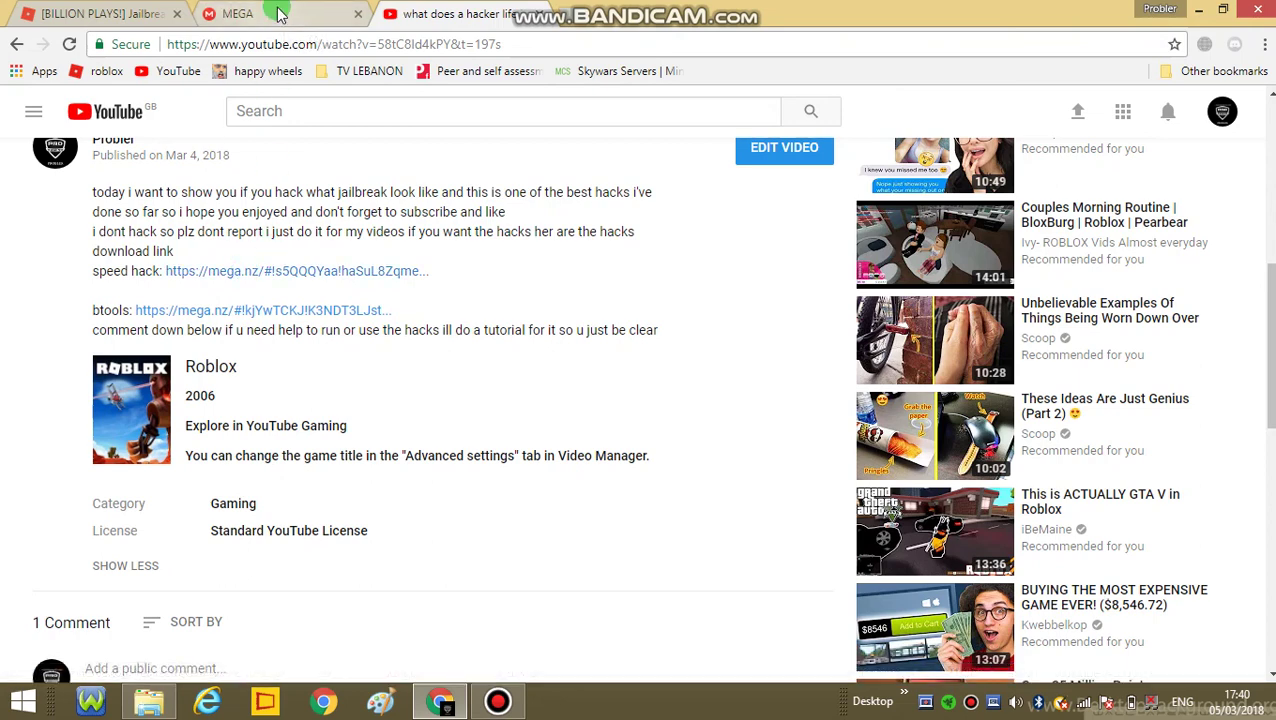
- Replace the old MEGA tab by opening the description's speed hack and btools links, keeping only the Btools.zip page open
click(357, 15)
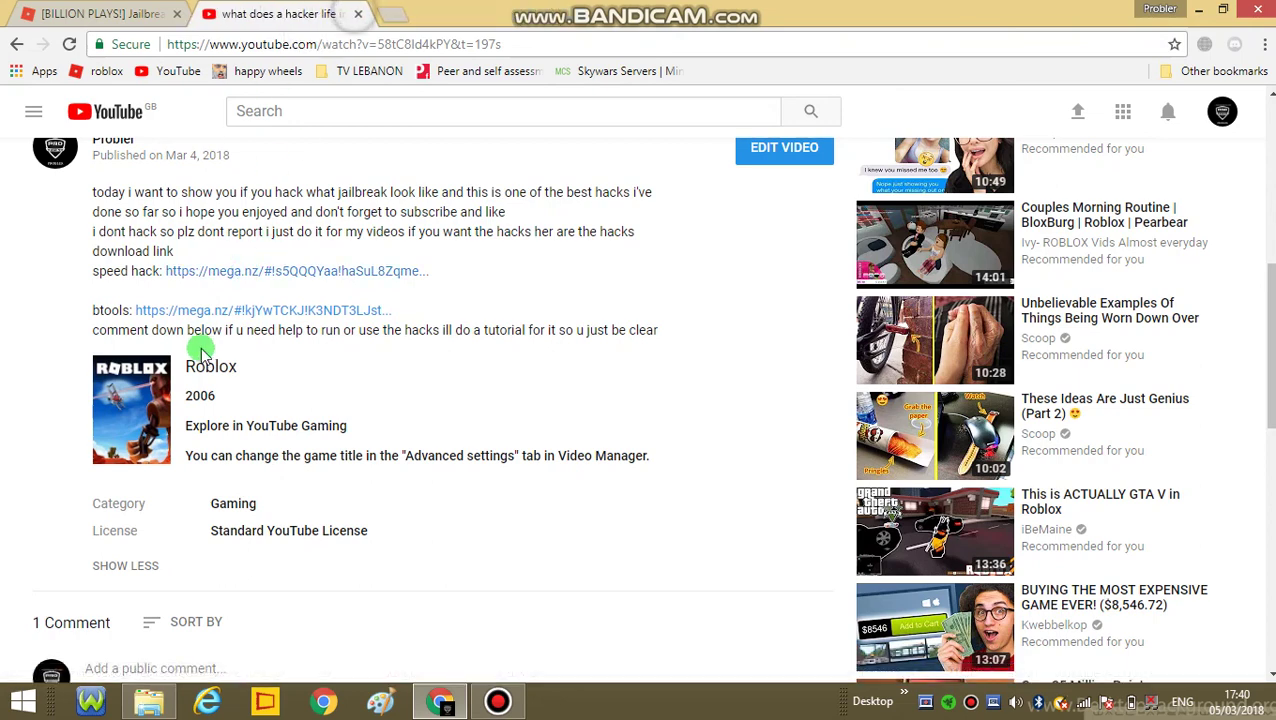
click(230, 275)
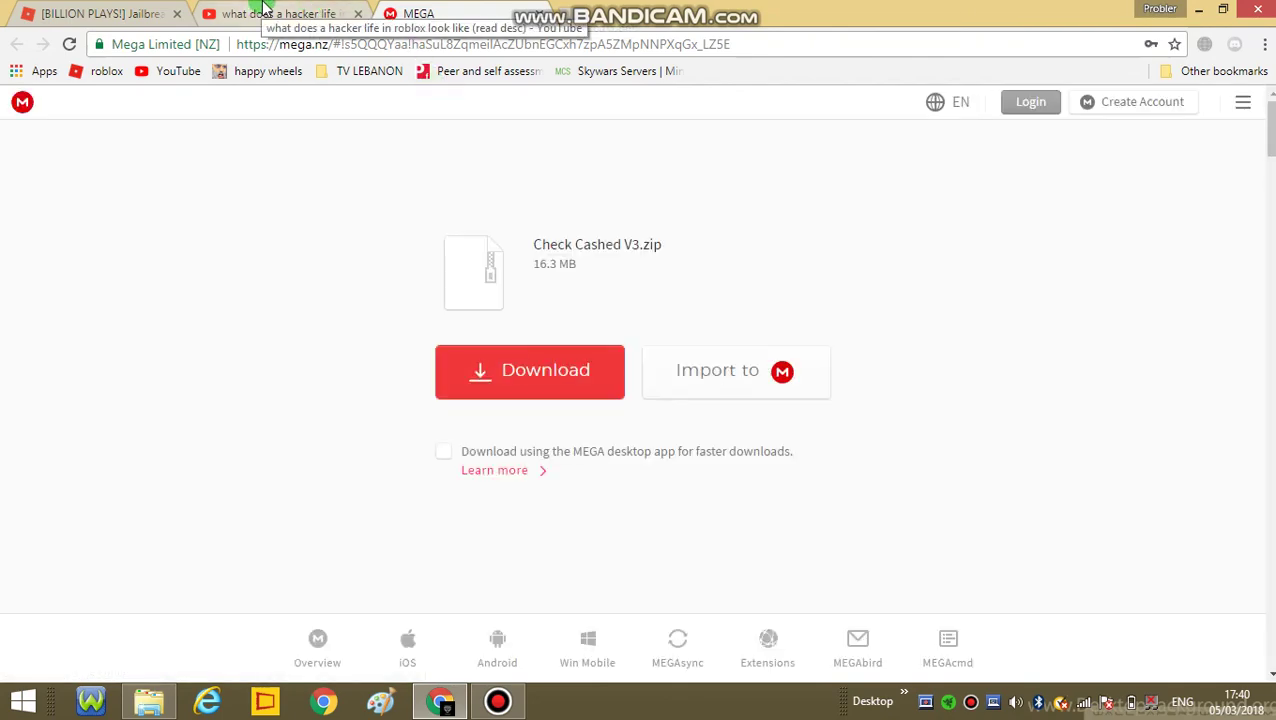
click(265, 10)
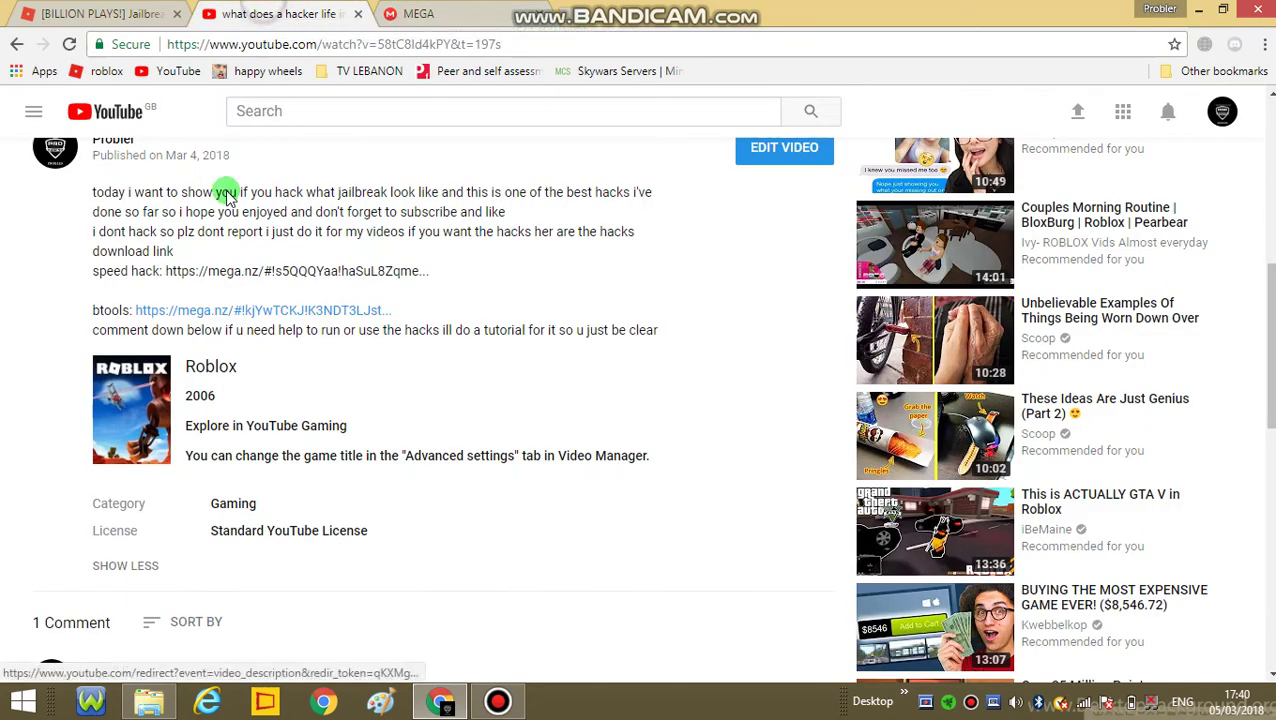
click(225, 308)
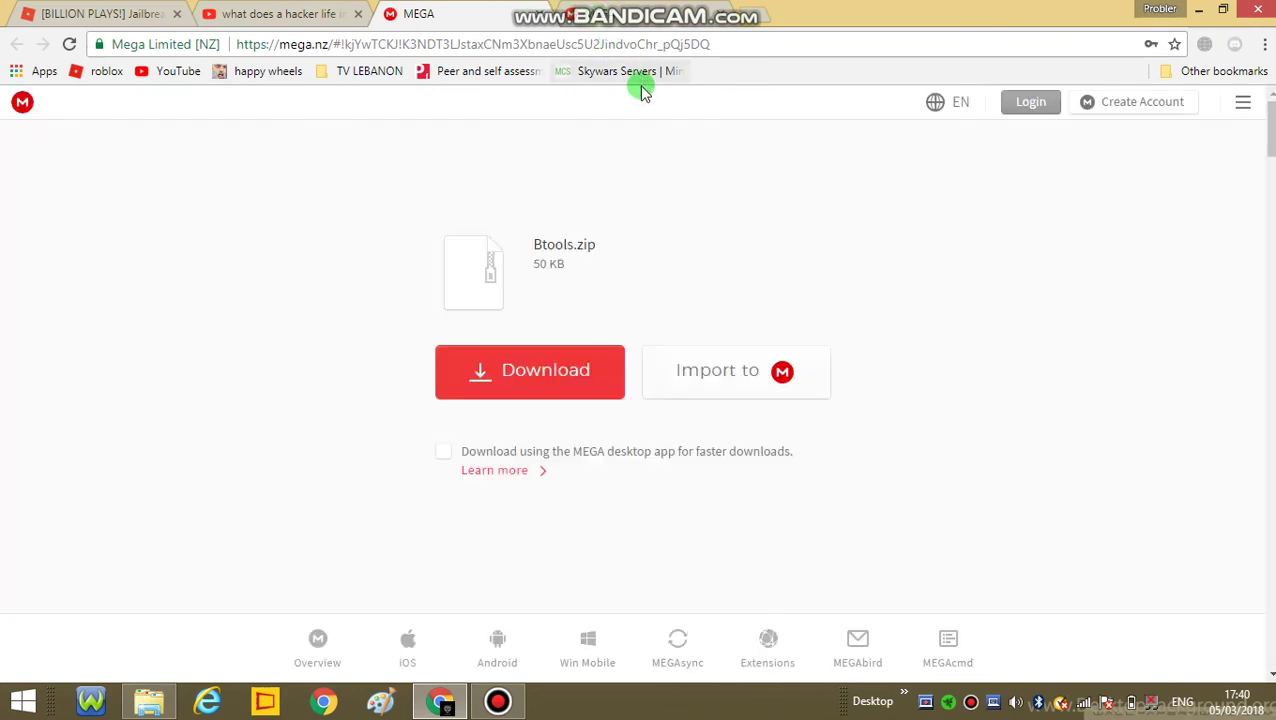
click(690, 10)
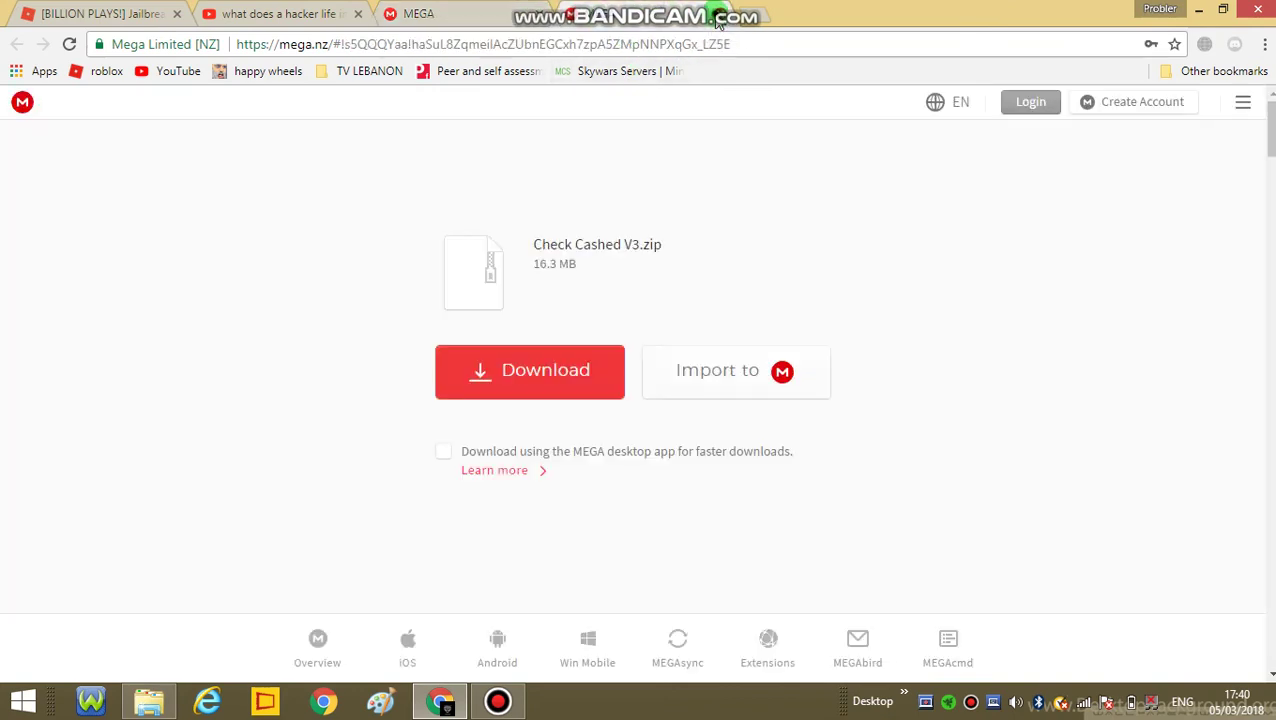
click(717, 18)
- Download Btools.zip from MEGA, accepting the risk in the security alert, and close the archive window
click(593, 359)
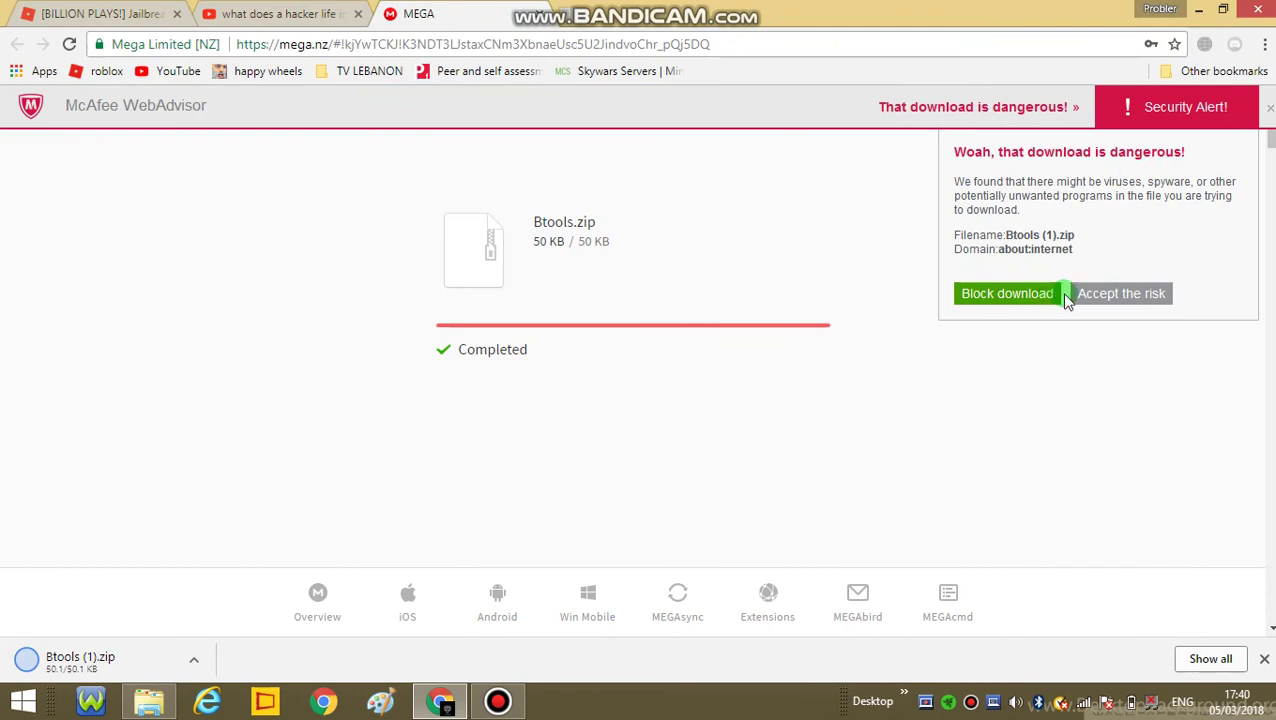
click(1115, 293)
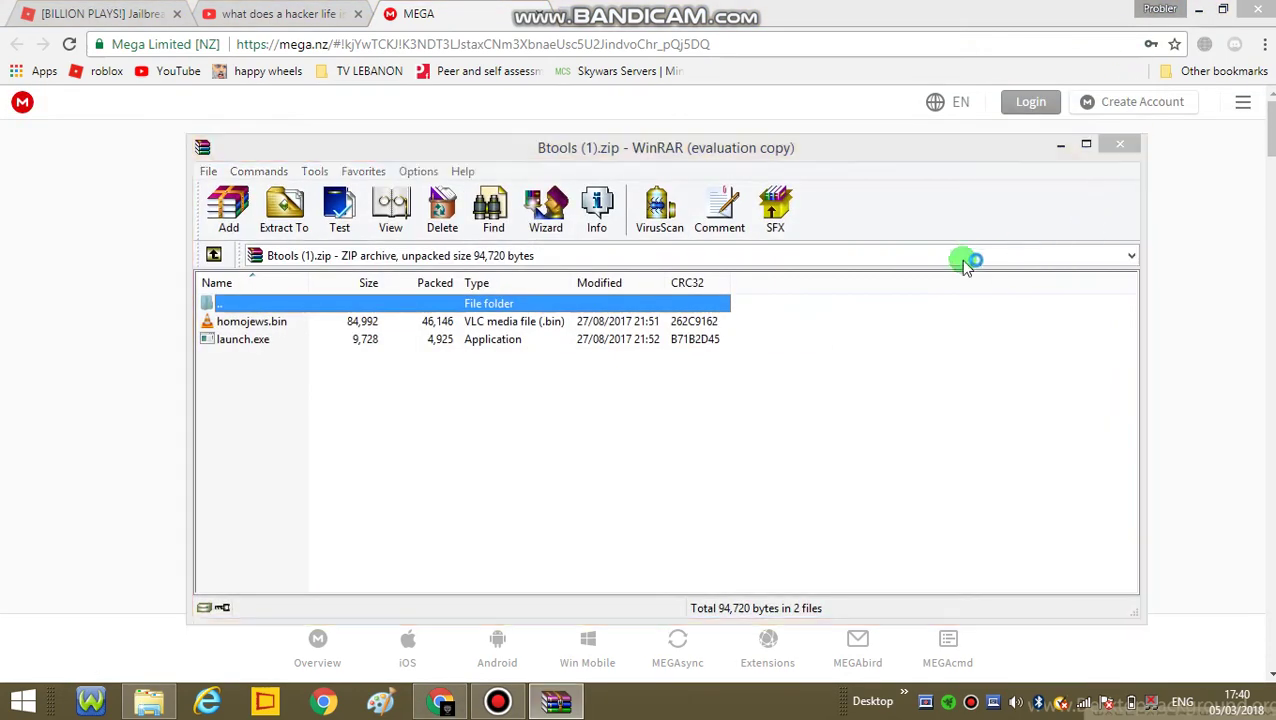
click(958, 64)
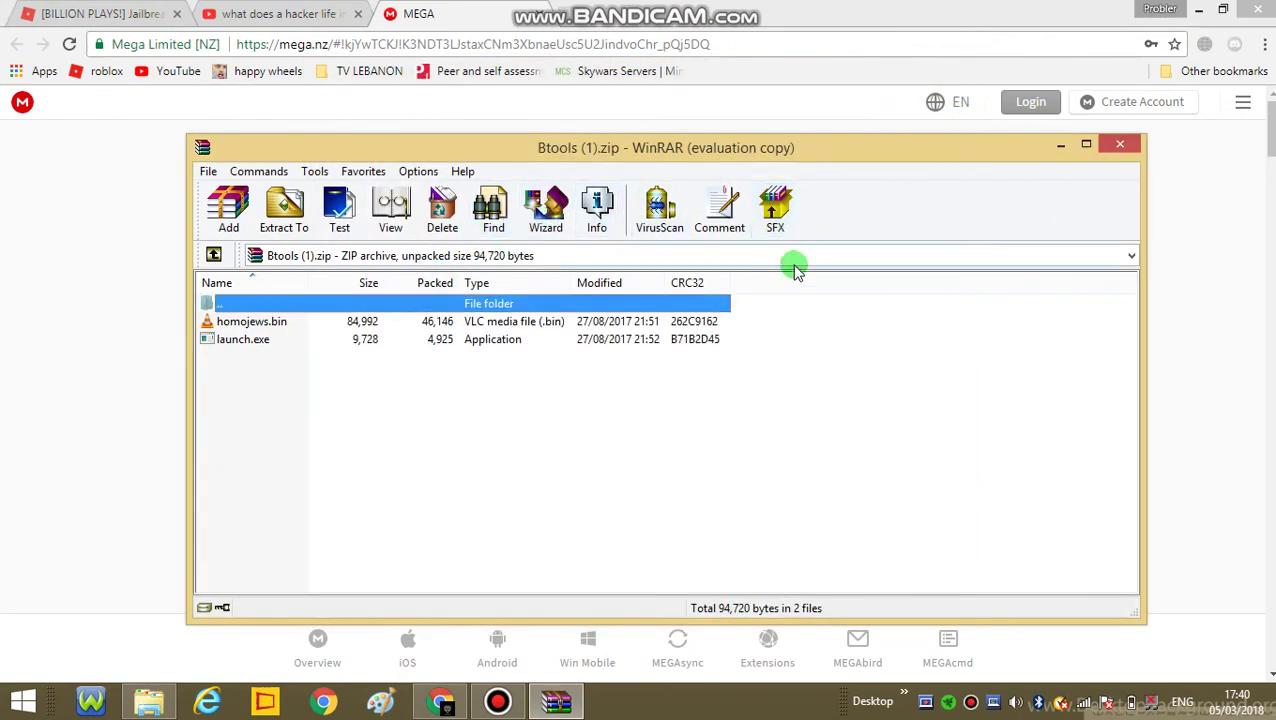
click(1118, 146)
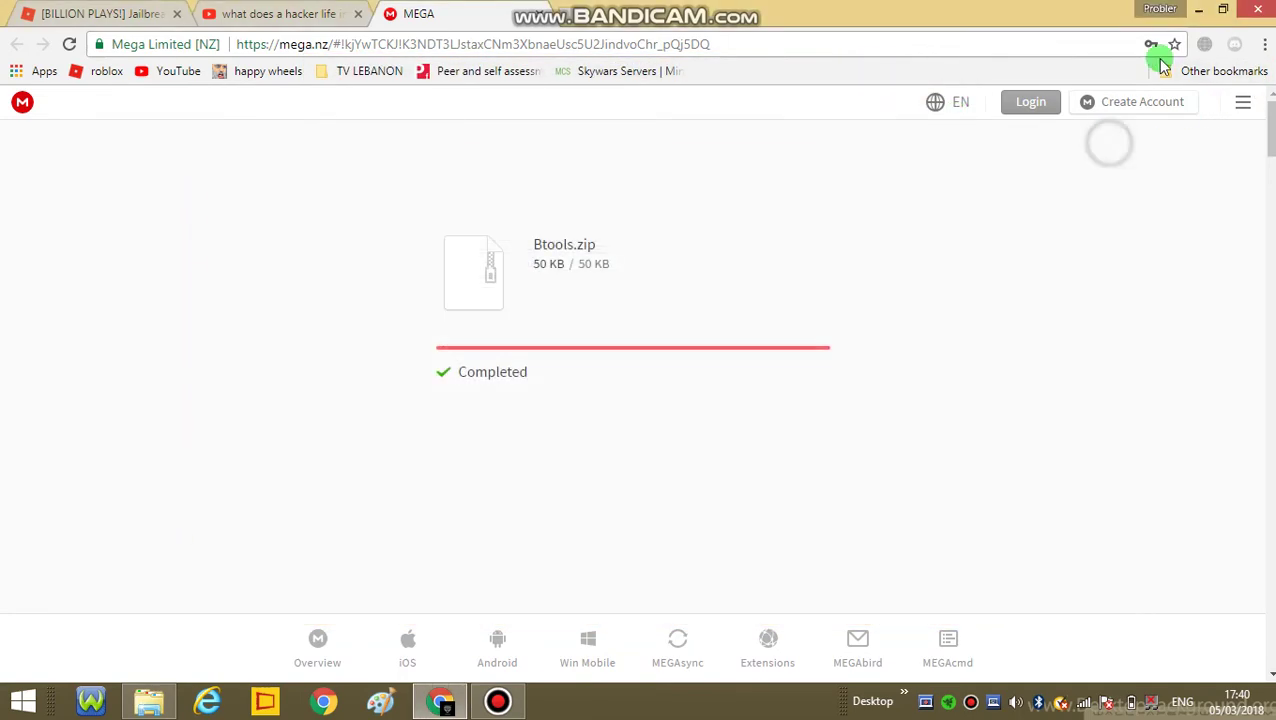
- Move the Btools archive from the Downloads folder onto the desktop and close the folder window
click(1197, 12)
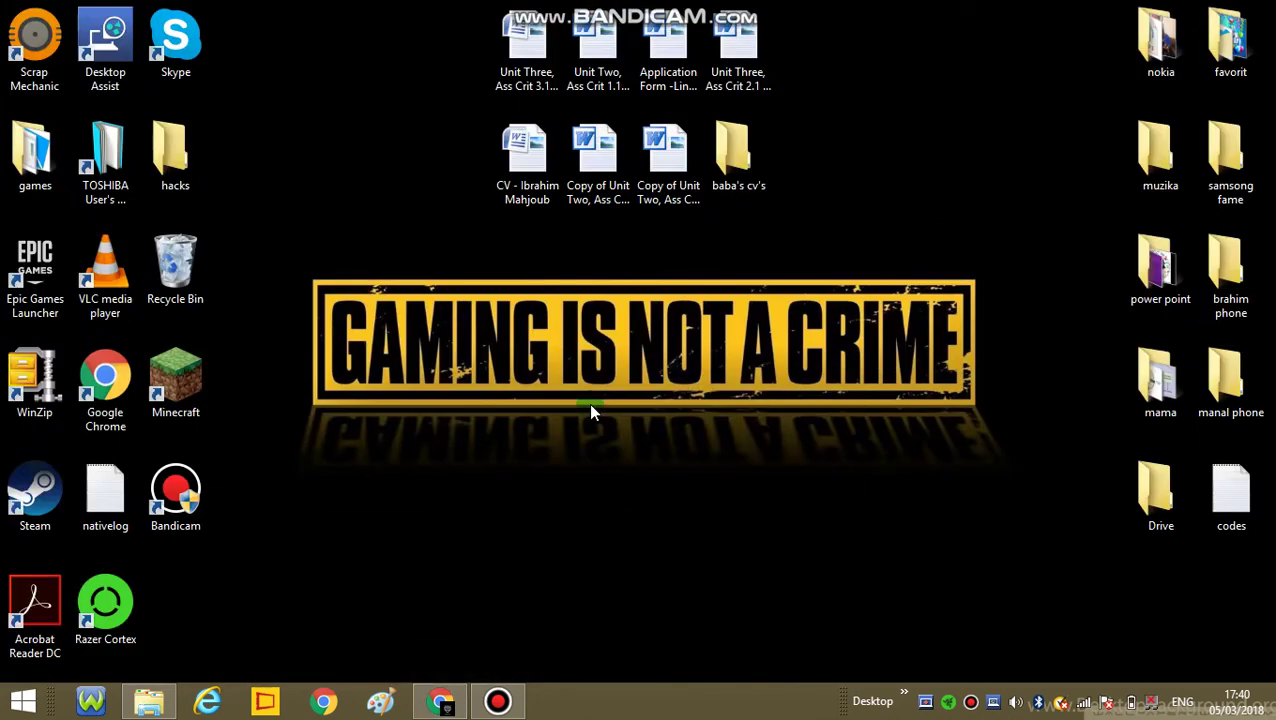
click(149, 701)
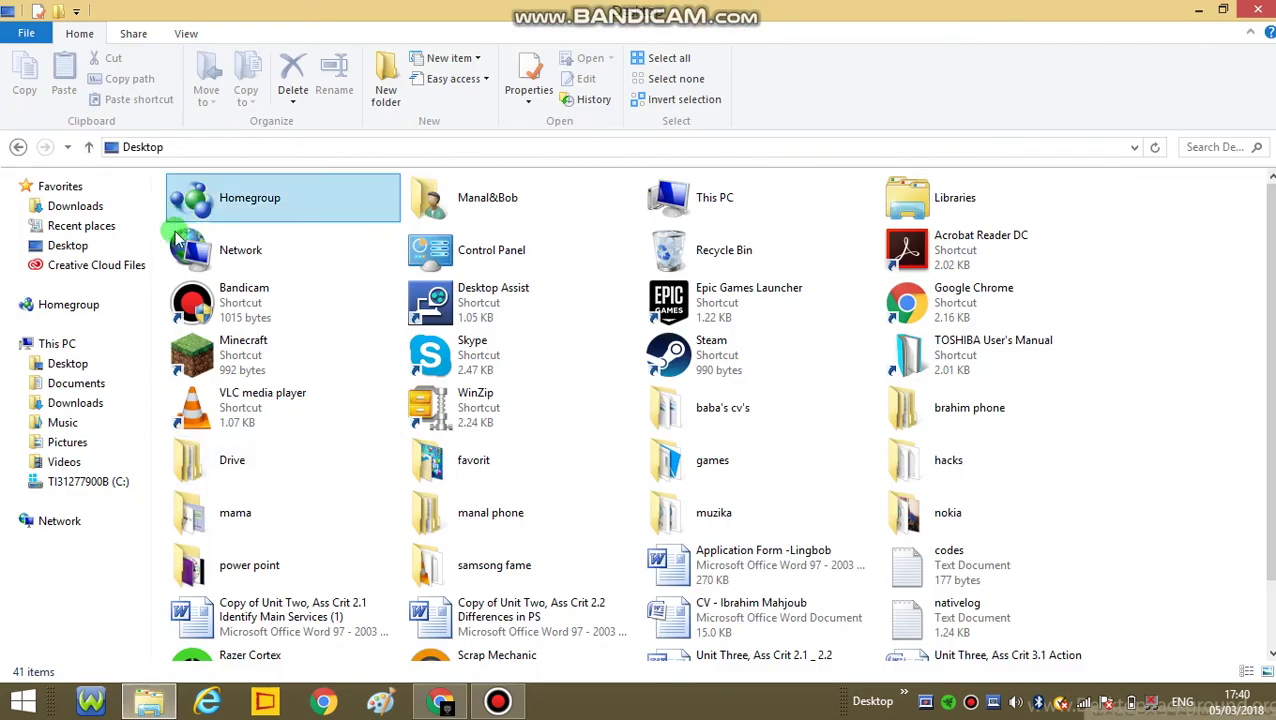
click(80, 402)
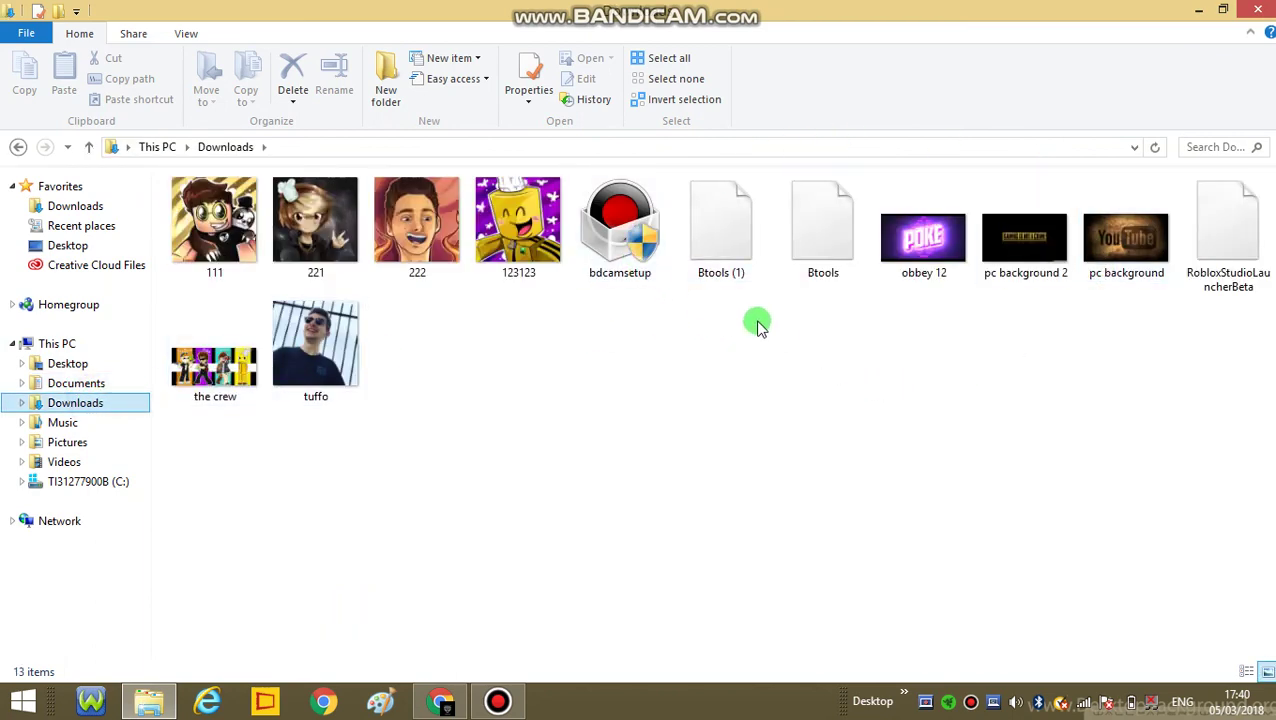
click(1222, 9)
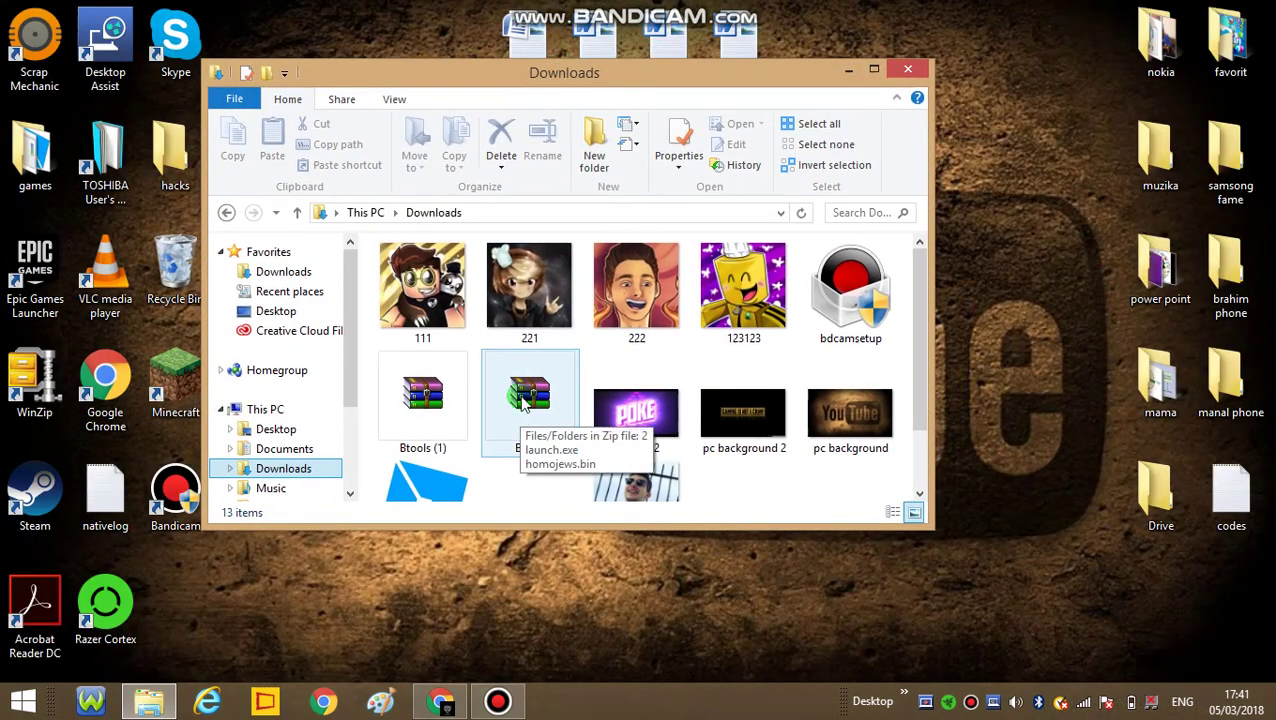
drag(513, 393, 1011, 407)
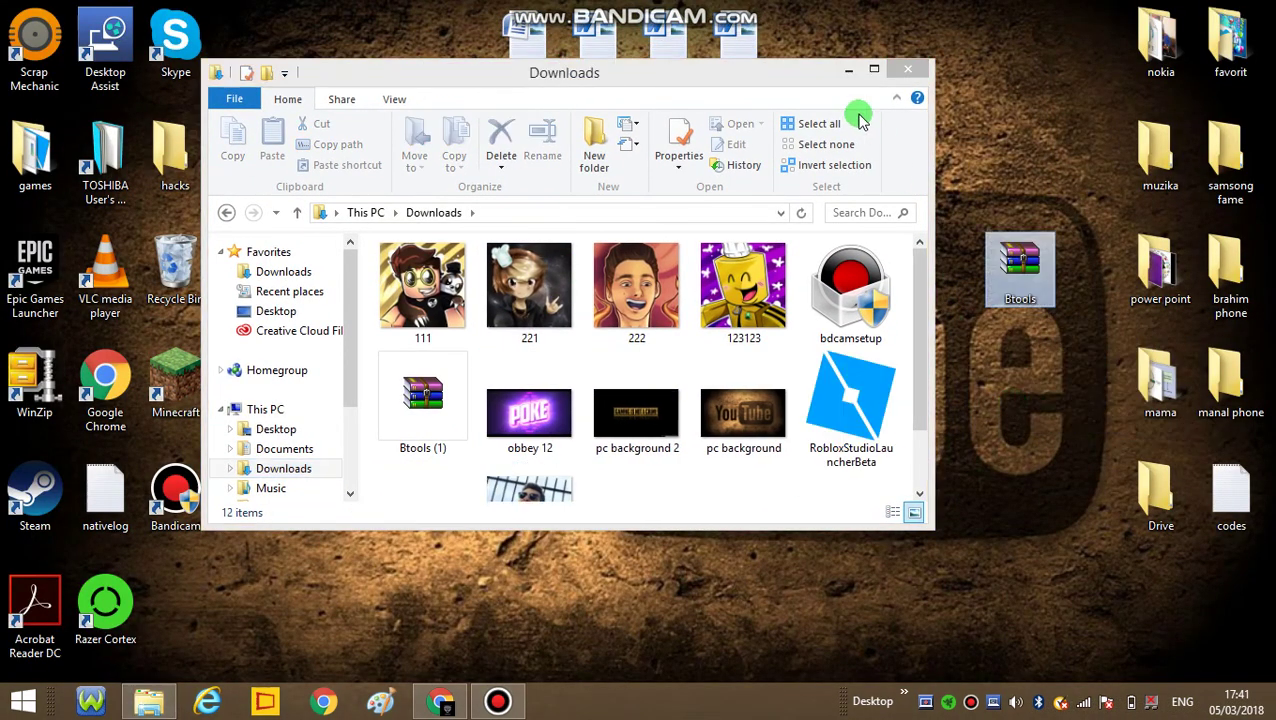
click(905, 68)
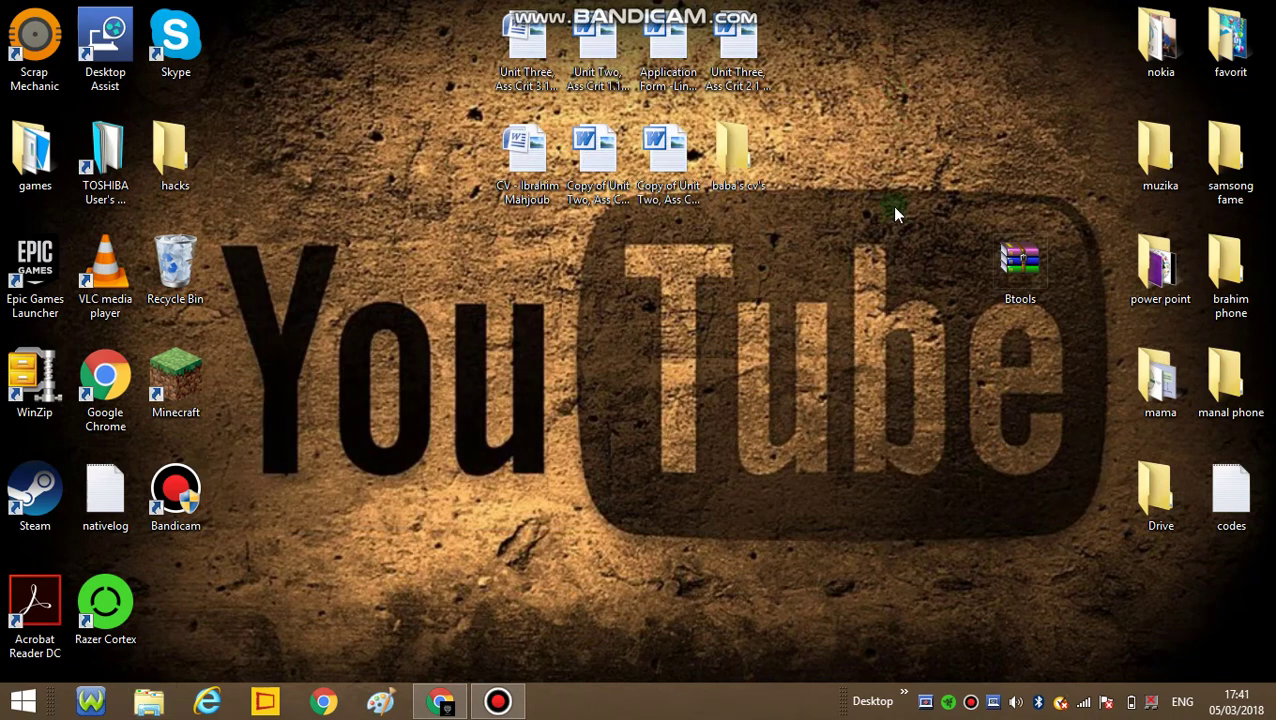
- Place the Btools archive in the middle of the desktop and extract its contents directly there
drag(1020, 265, 567, 408)
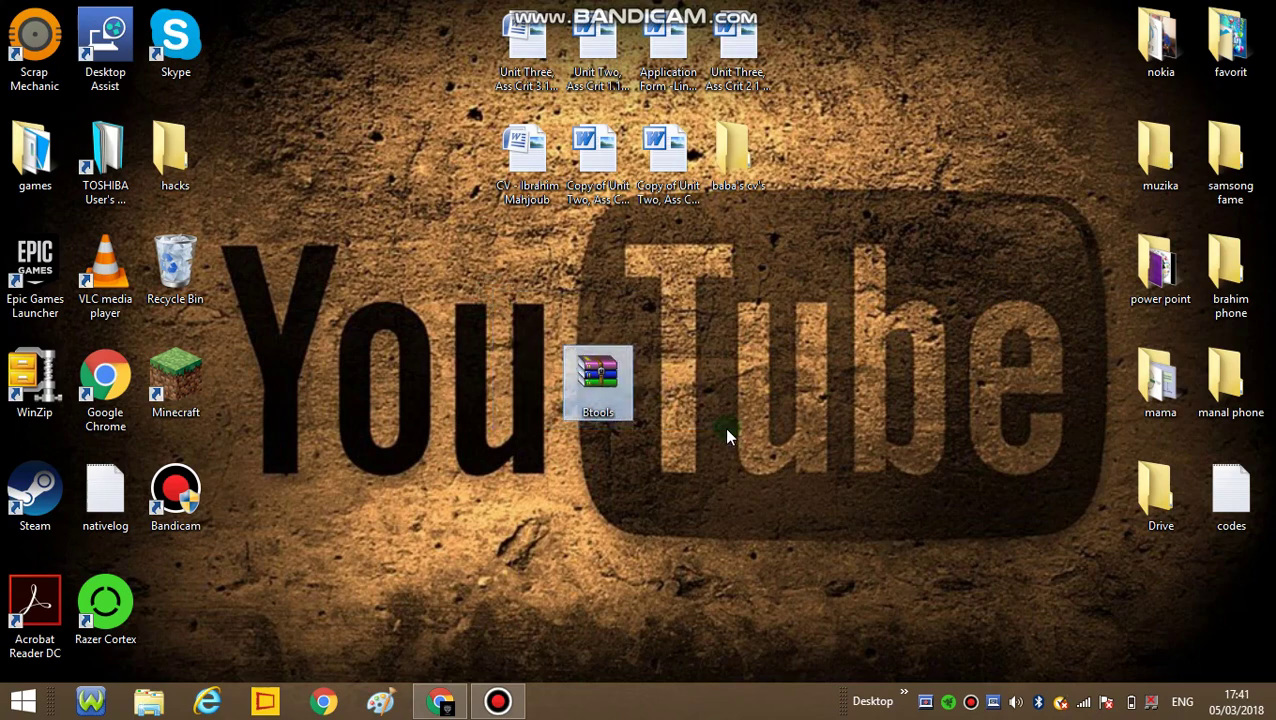
right_click(613, 385)
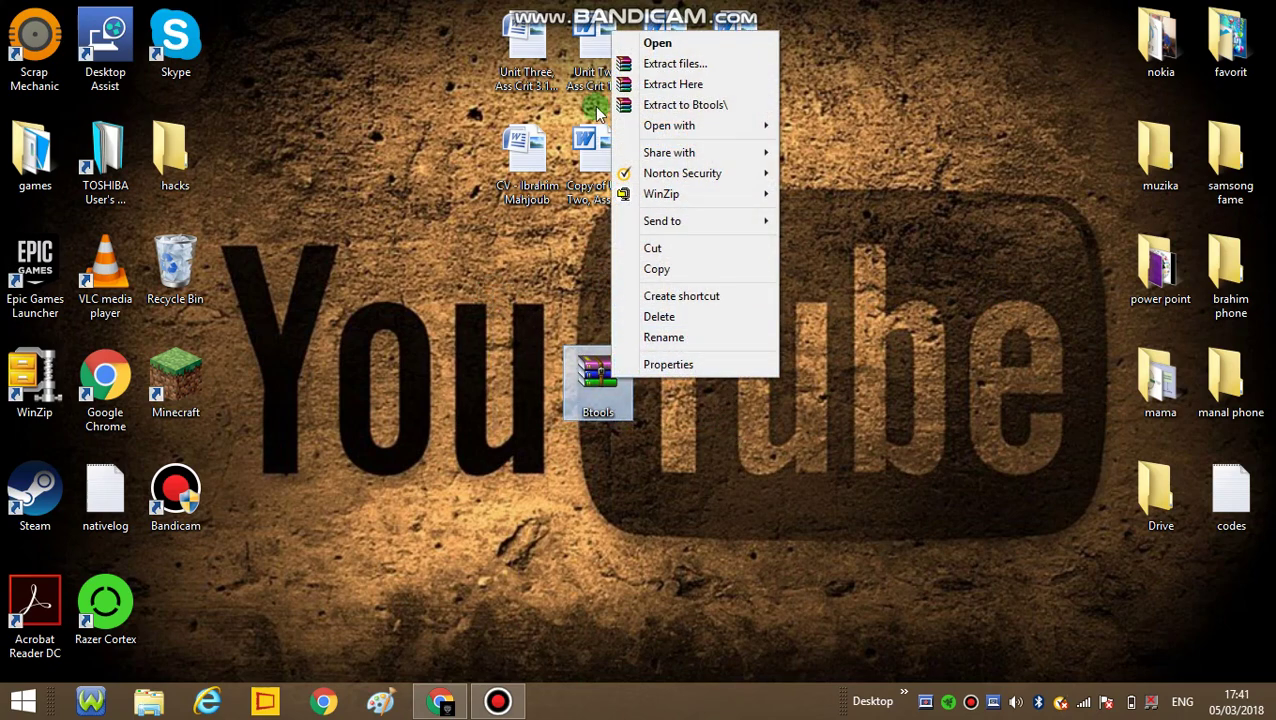
click(672, 84)
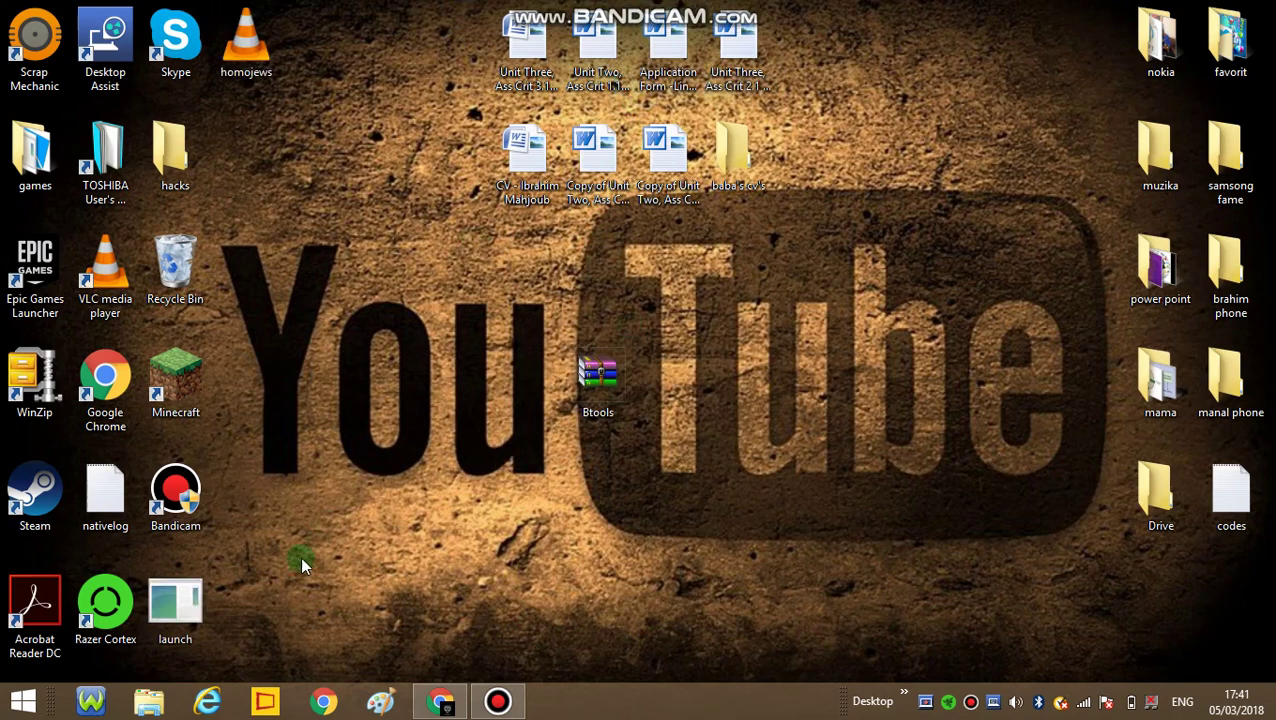
- Group the launch file and the other extracted file together in the empty area of the desktop
drag(175, 602, 315, 490)
drag(246, 40, 384, 436)
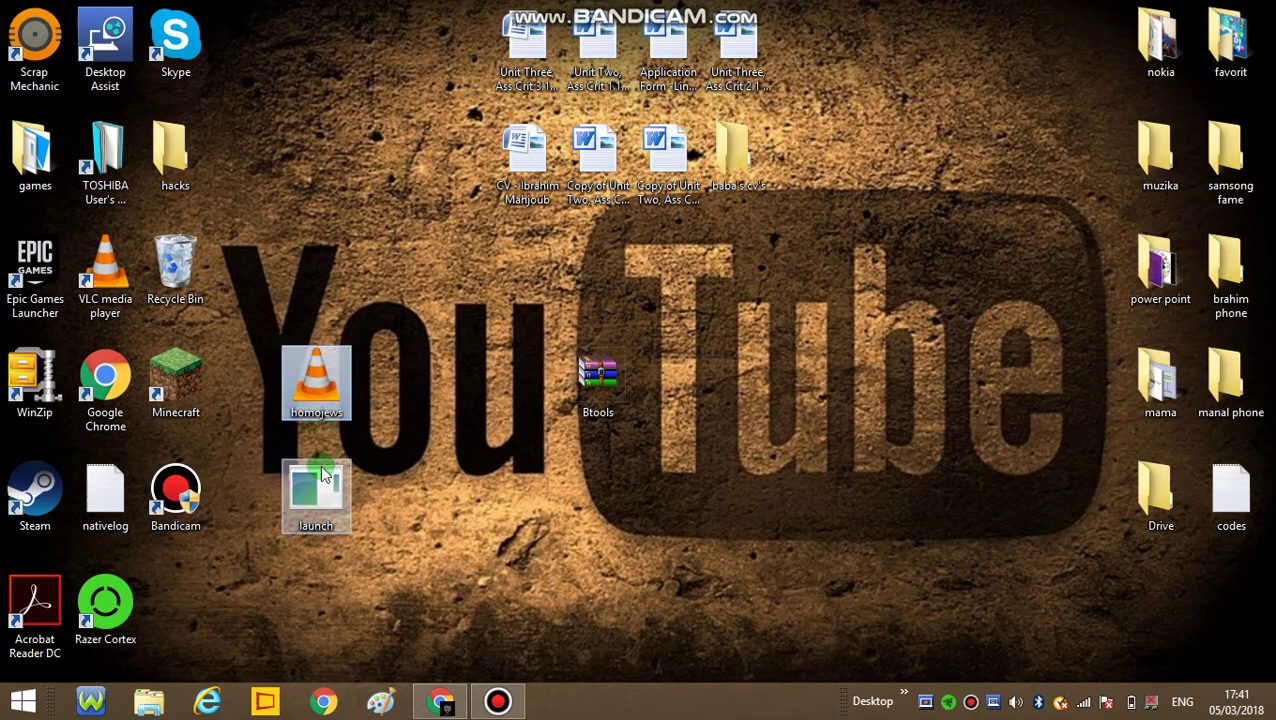
drag(256, 310, 352, 530)
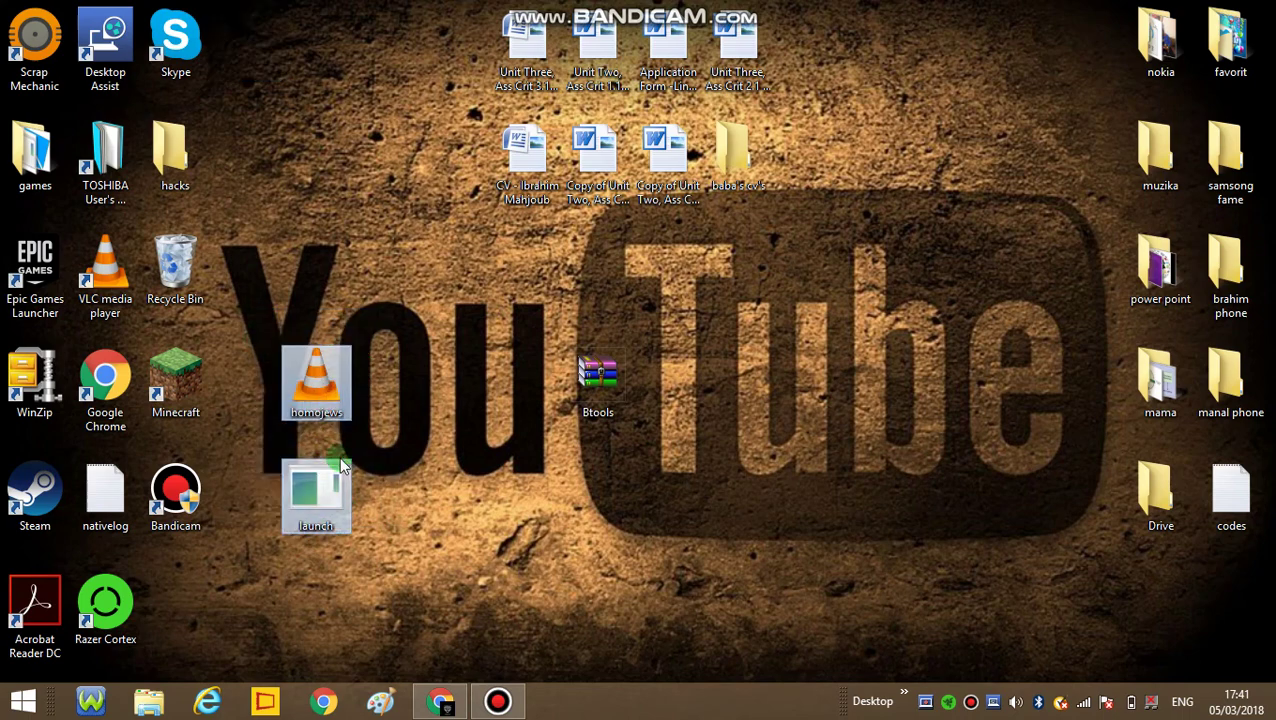
drag(320, 390, 461, 500)
click(660, 488)
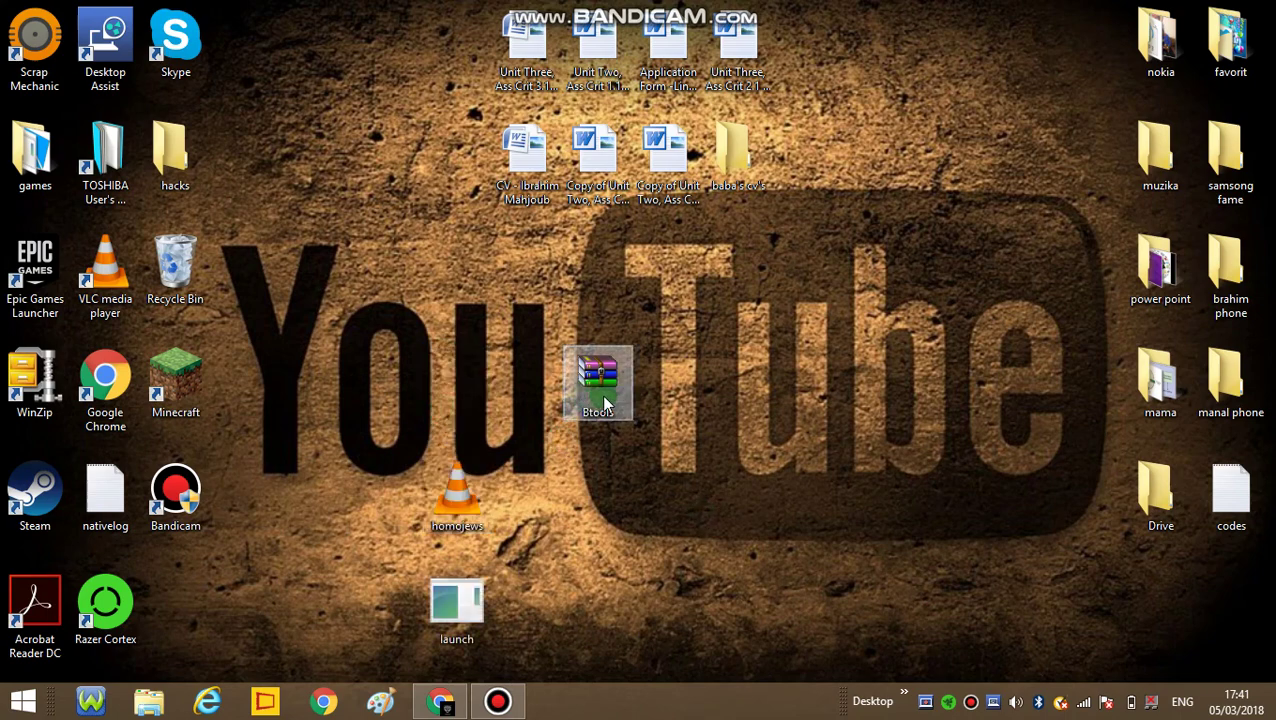
- Send the Btools archive to the Recycle Bin and move the two extracted files higher on the desktop
drag(604, 403, 178, 268)
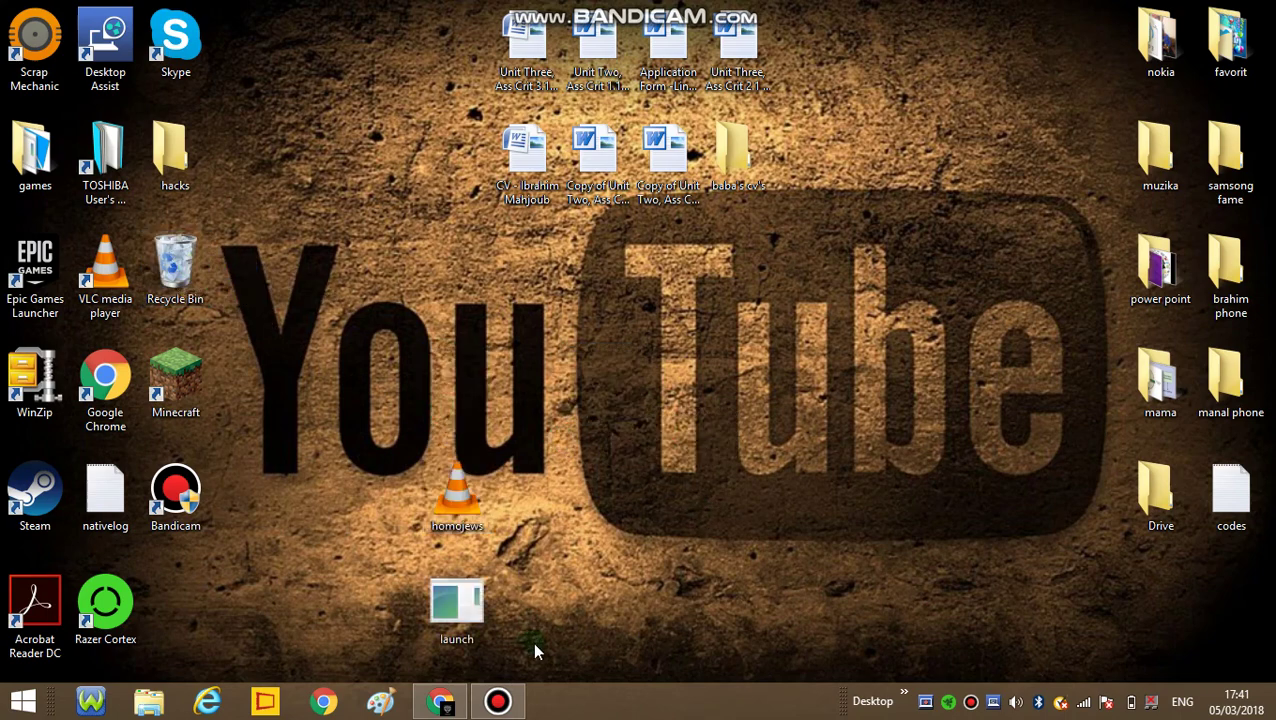
drag(535, 651, 416, 464)
drag(466, 643, 466, 418)
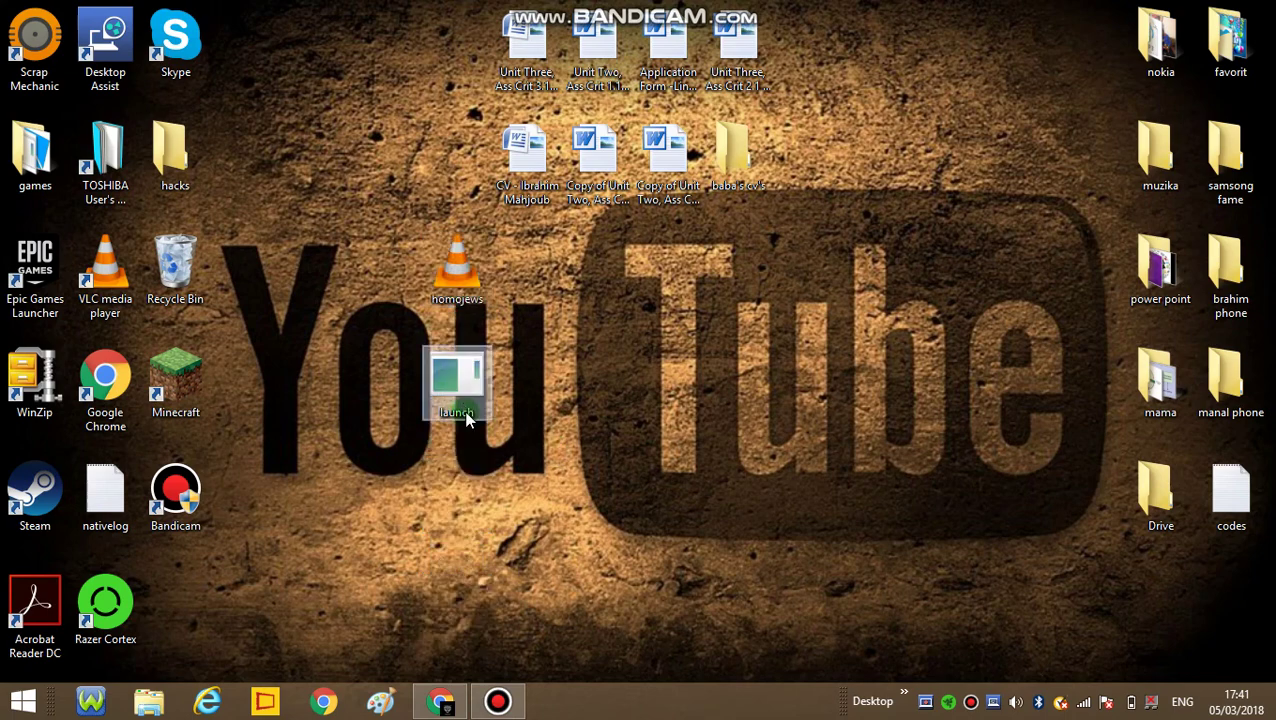
drag(544, 476, 361, 204)
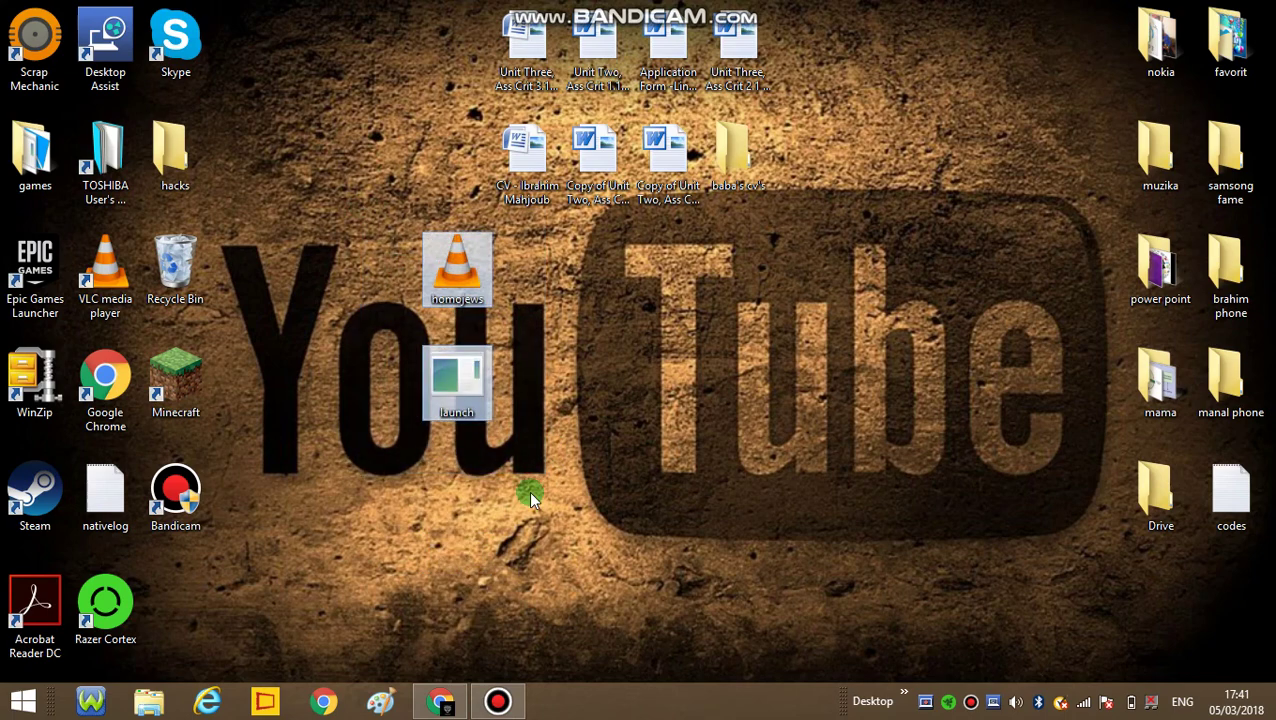
- Review the hack download links in the YouTube description and the Btools download page, and return to the desktop
click(567, 428)
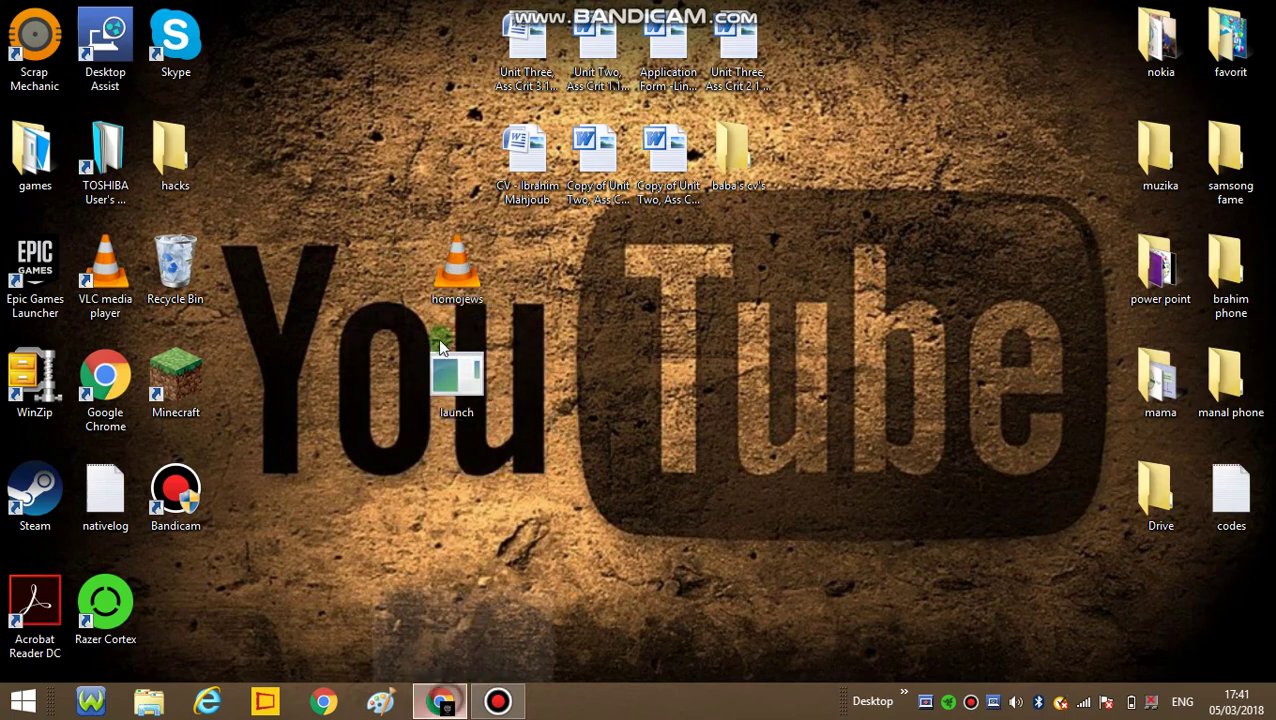
click(440, 701)
click(301, 12)
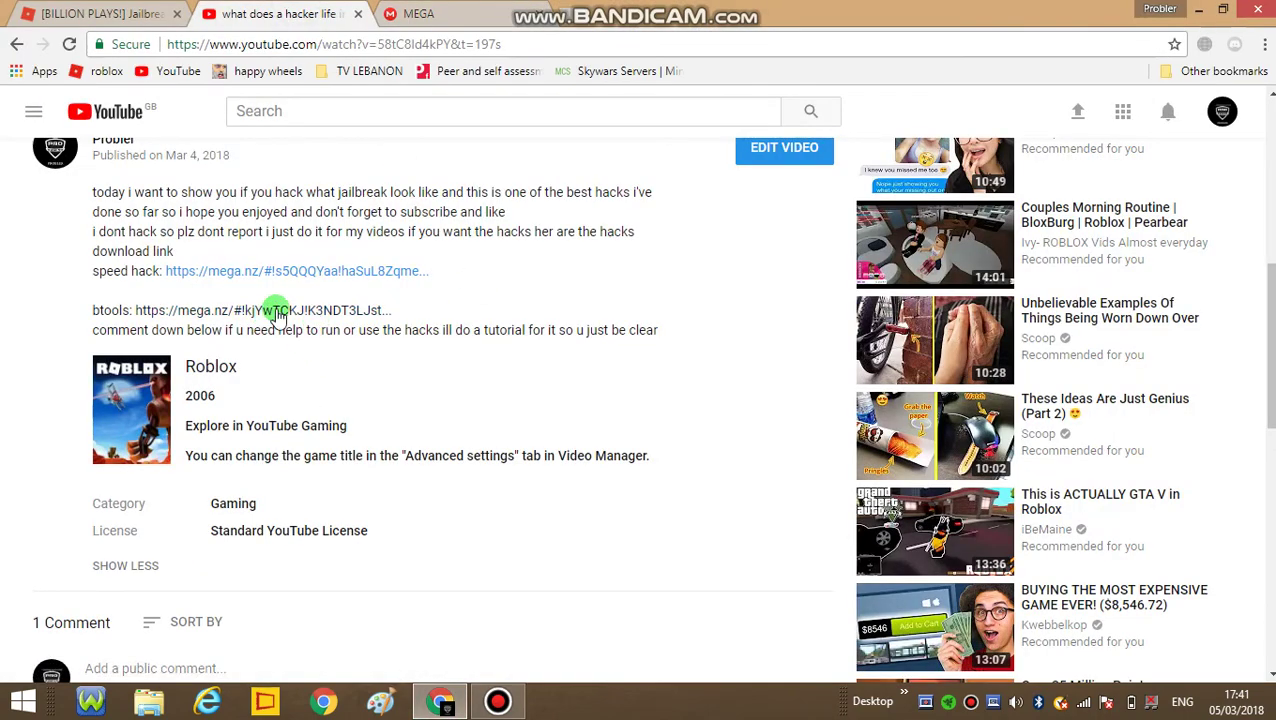
click(425, 13)
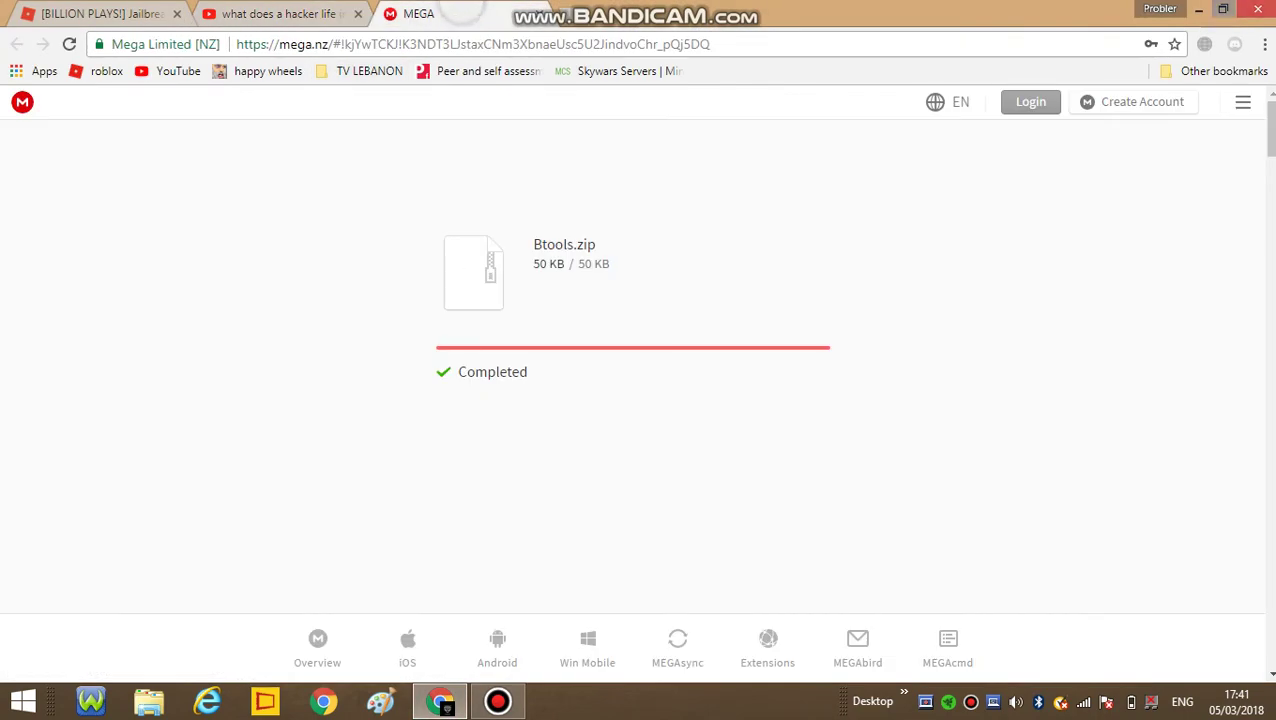
click(1188, 10)
drag(628, 437, 420, 232)
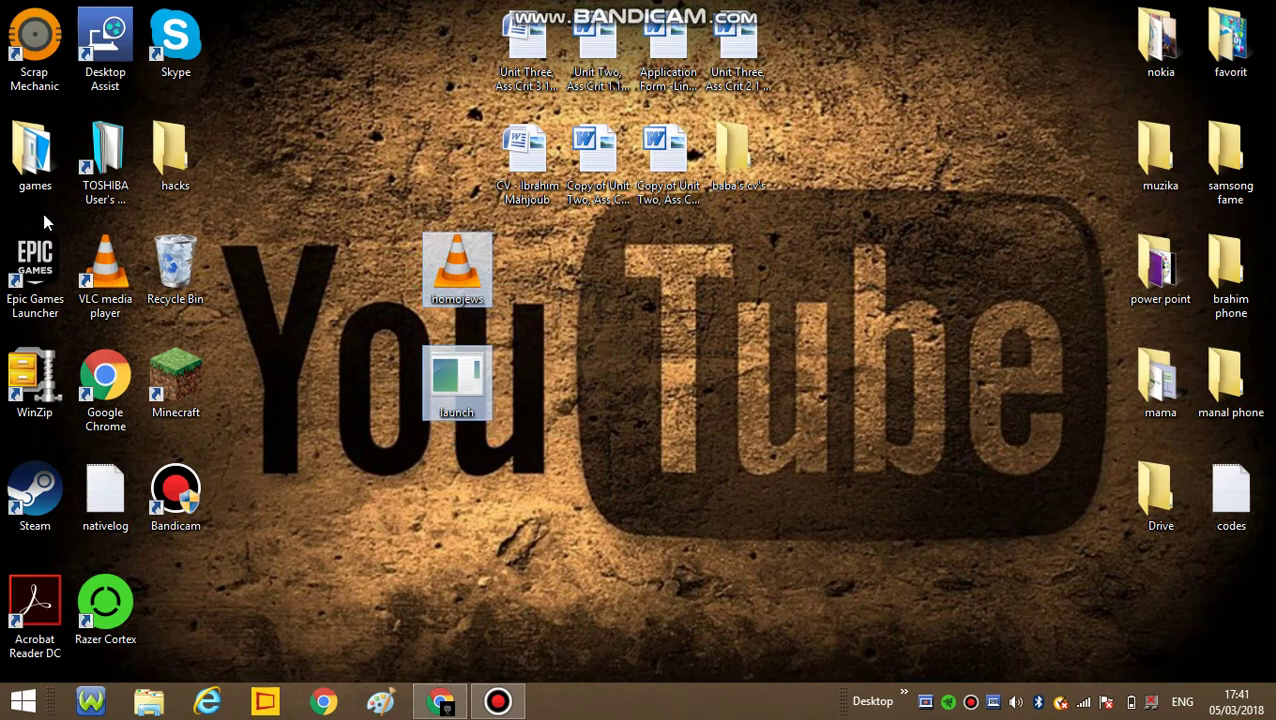
- Open the hacks folder on the desktop and go into its subfolder "the main extract zipeed"
double_click(172, 152)
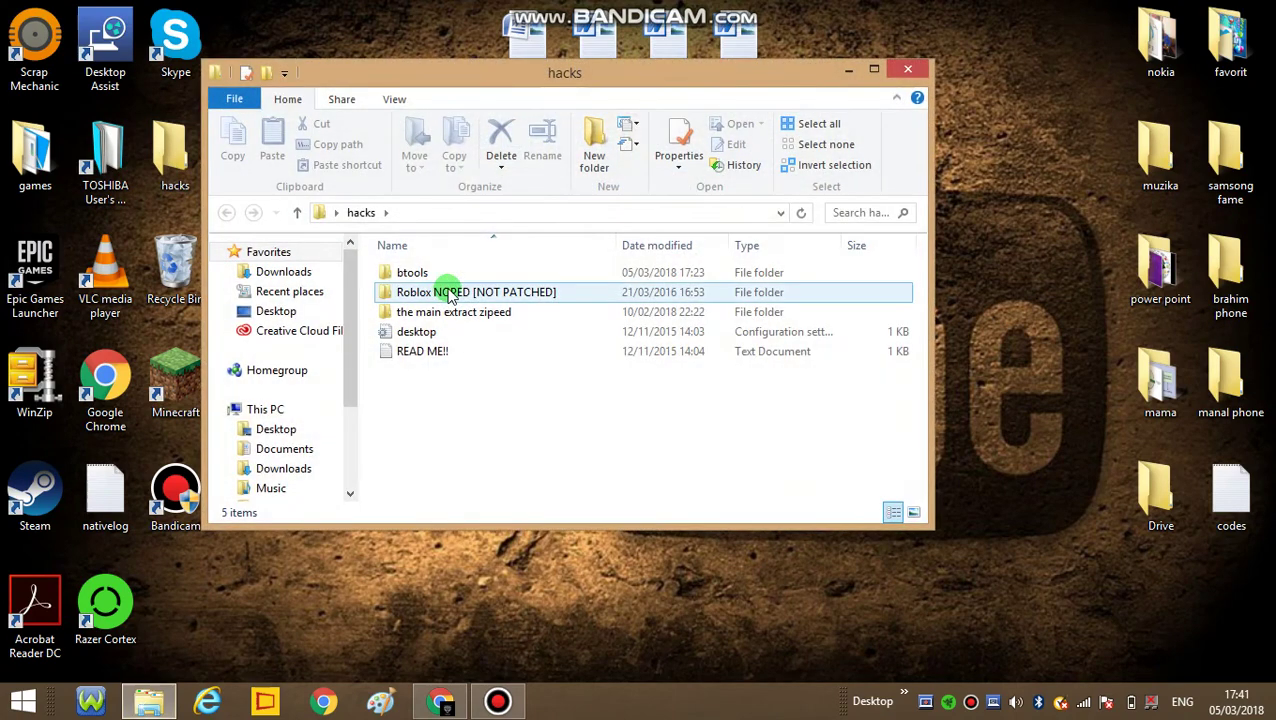
drag(418, 420, 417, 304)
double_click(421, 314)
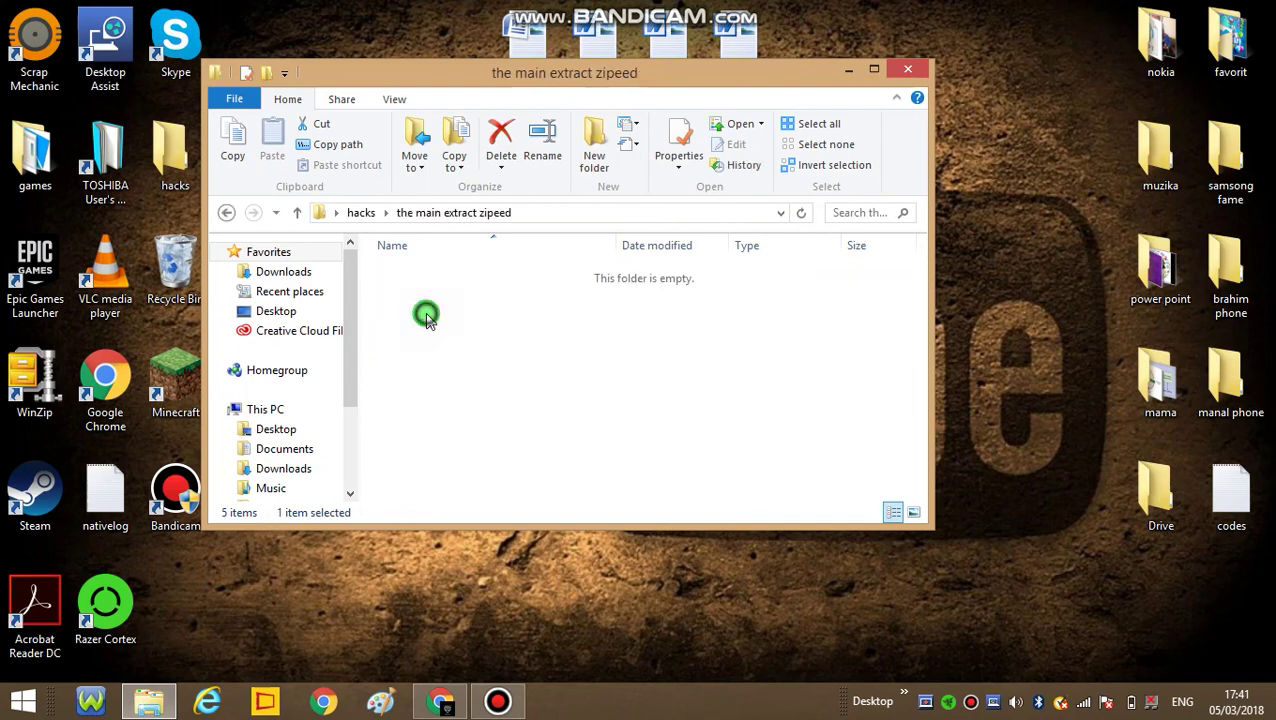
click(443, 268)
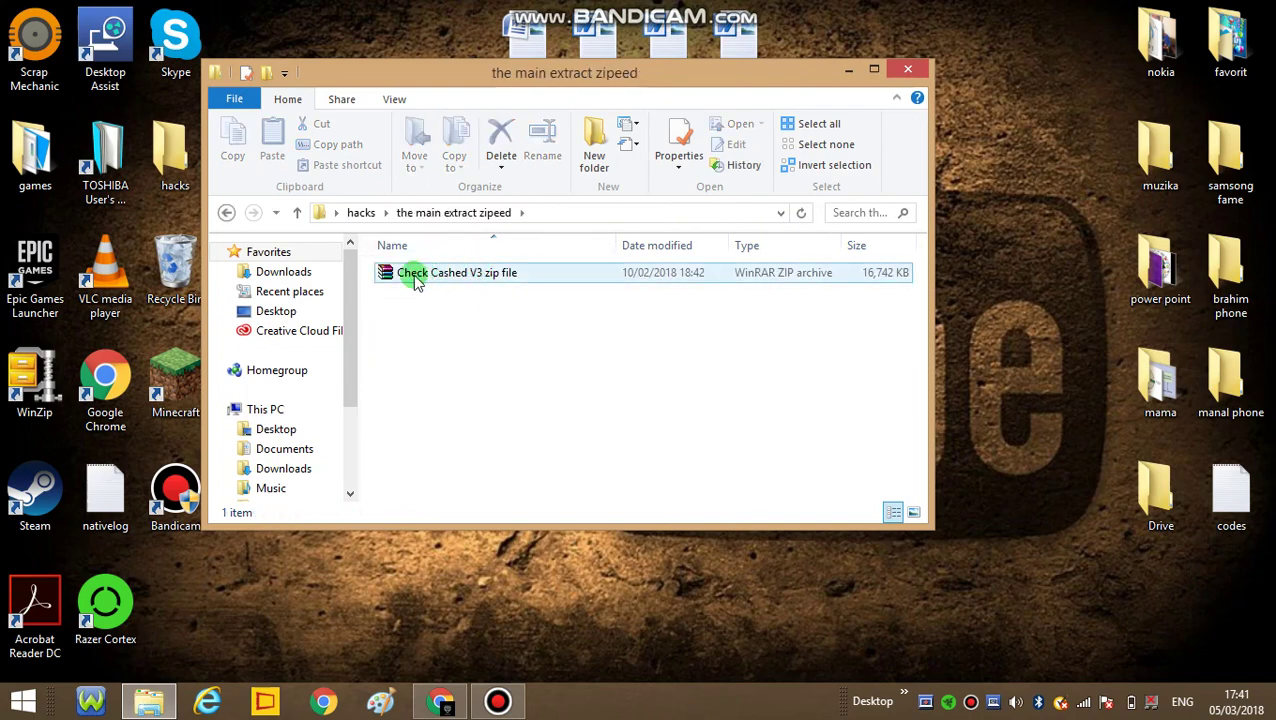
- Extract the "Check Cashed V3 zip file" archive directly into its current folder
right_click(402, 266)
click(379, 296)
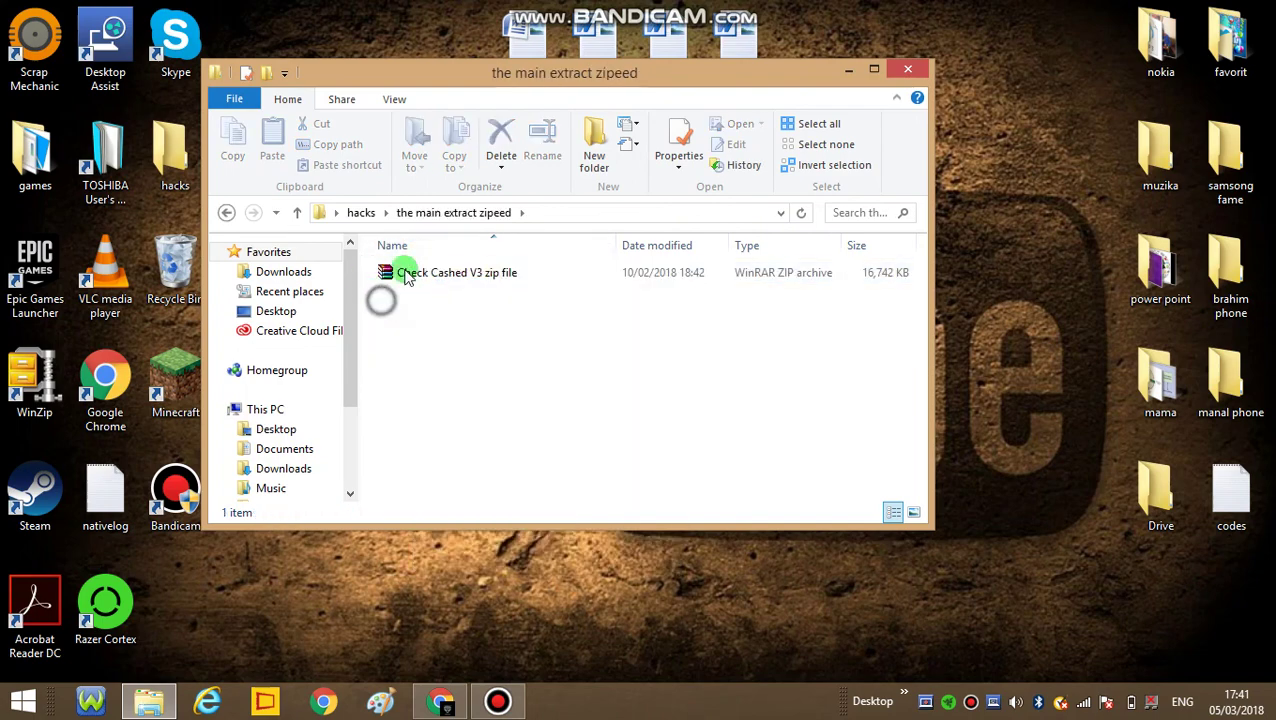
click(424, 278)
right_click(424, 283)
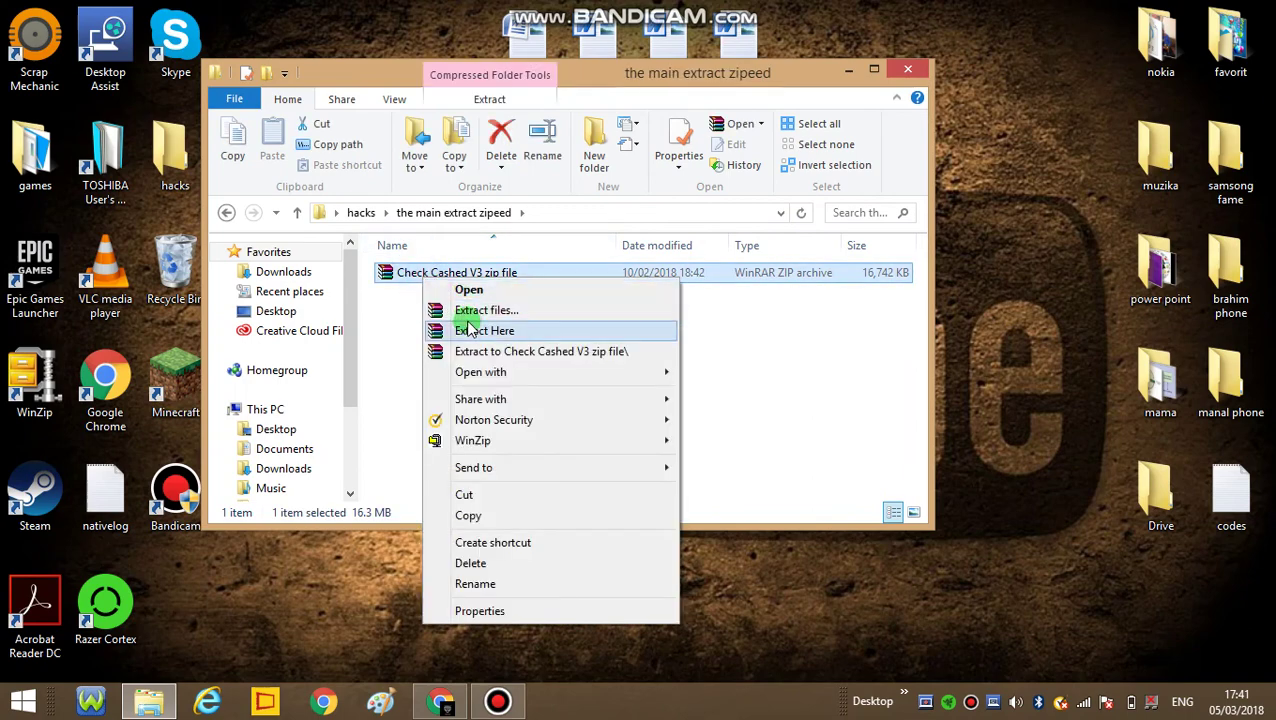
click(470, 330)
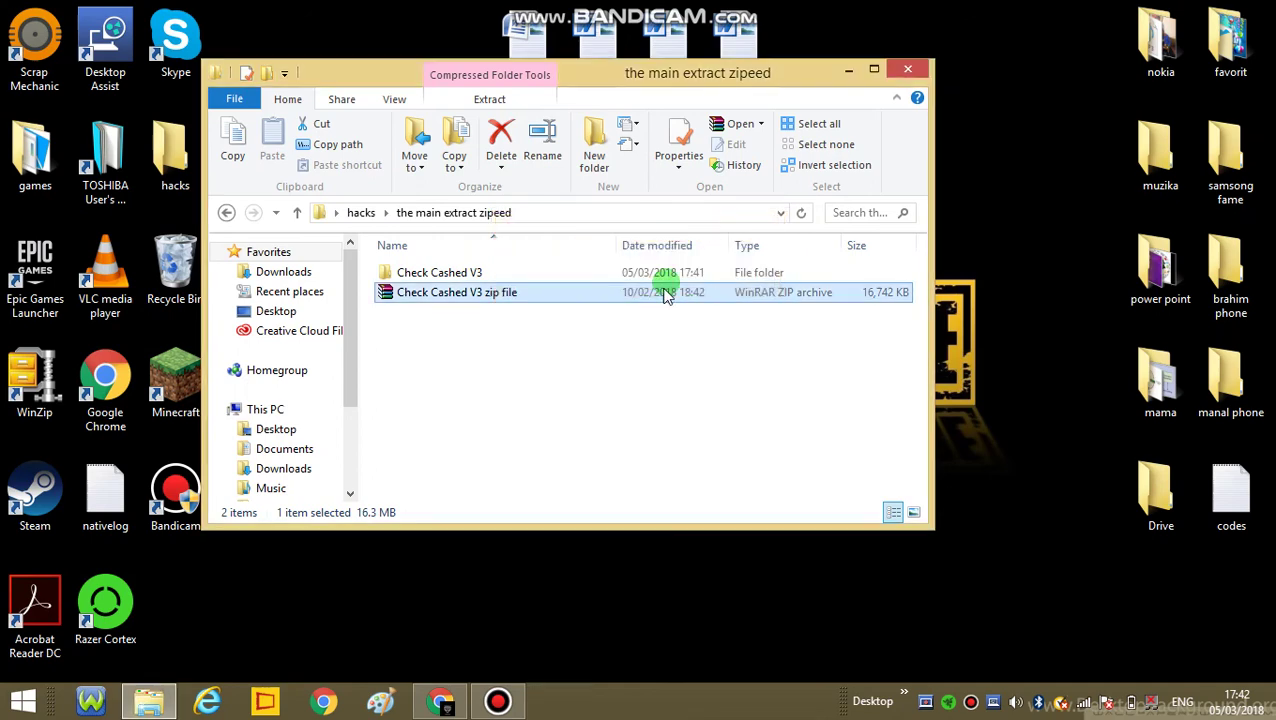
- Open the extracted Check Cashed V3 folder and go into its "Roblox NOPED [NOT PATCHED]" subfolder
click(521, 368)
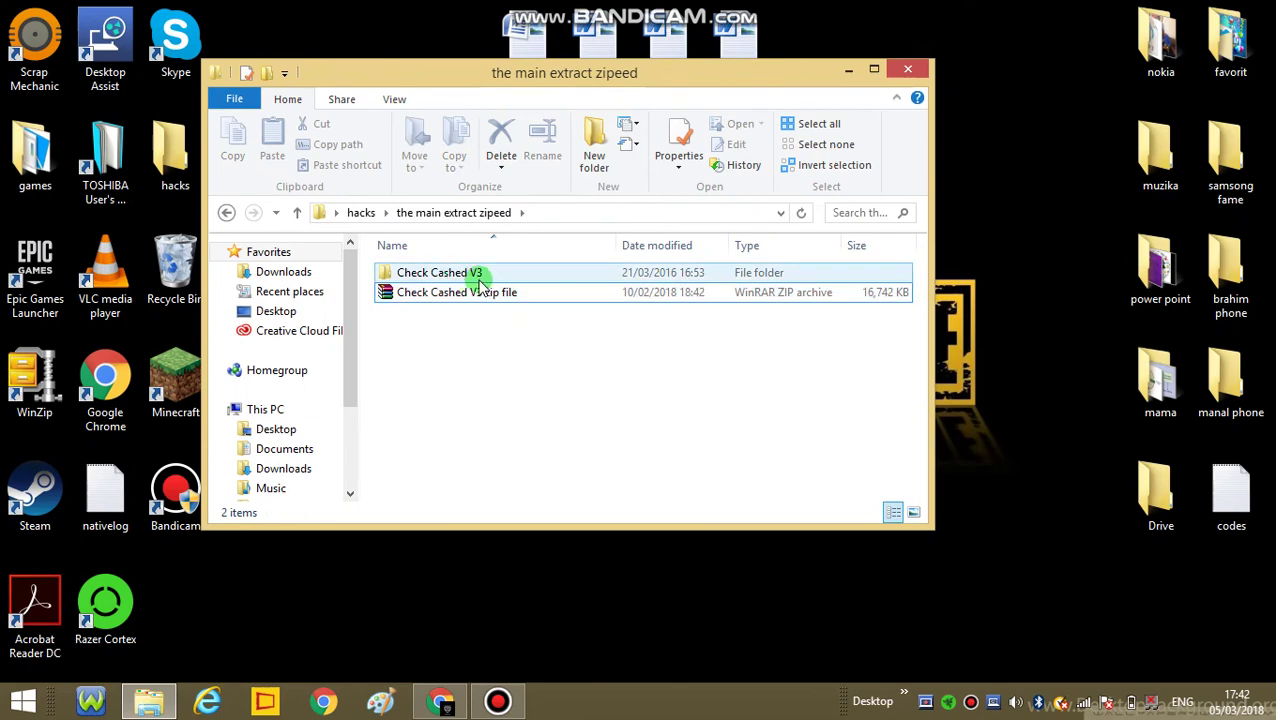
double_click(445, 277)
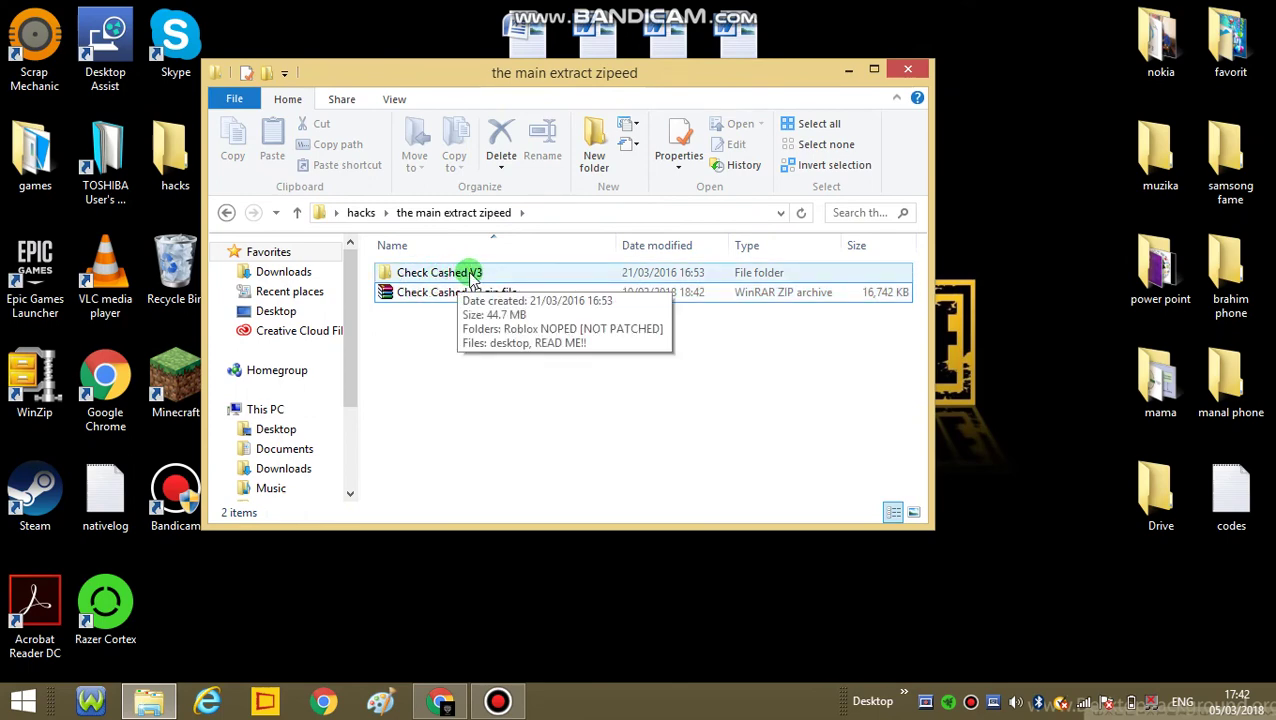
double_click(472, 276)
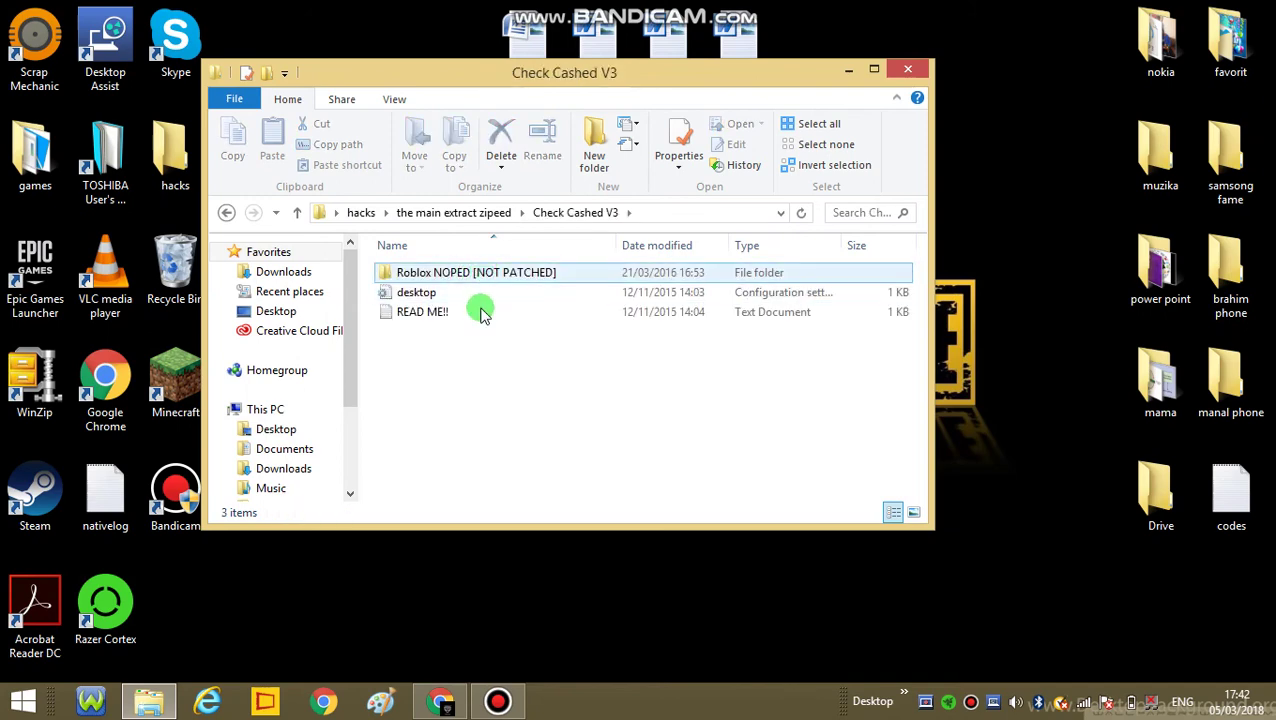
drag(486, 370, 440, 266)
click(547, 376)
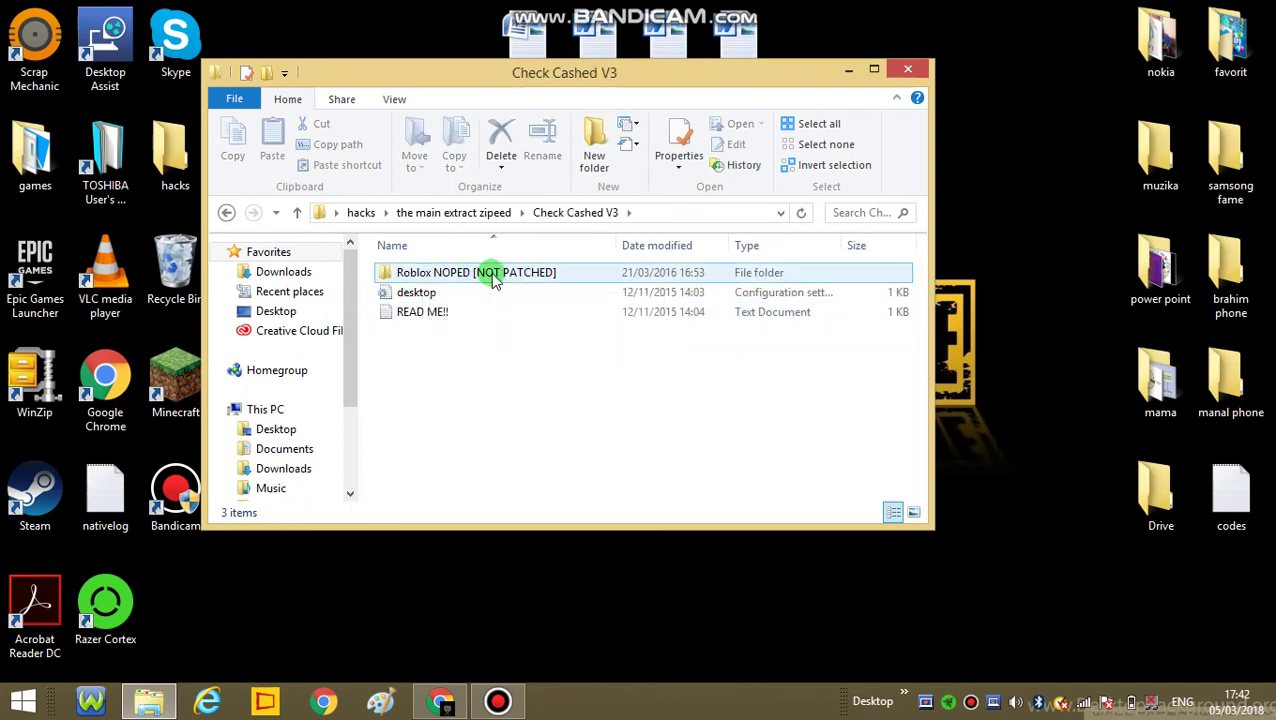
double_click(538, 275)
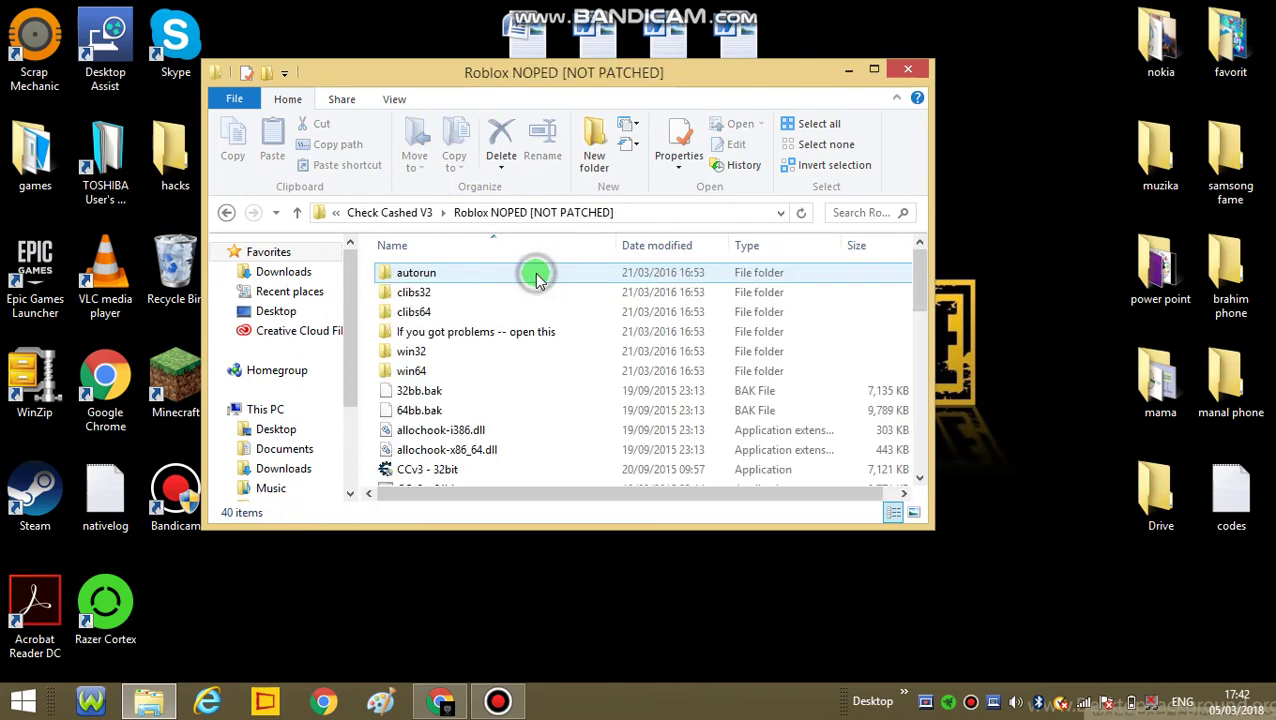
- Find the "CCv3 - 64bit" application in the folder, try to run it, and dismiss its messages
drag(919, 260, 905, 460)
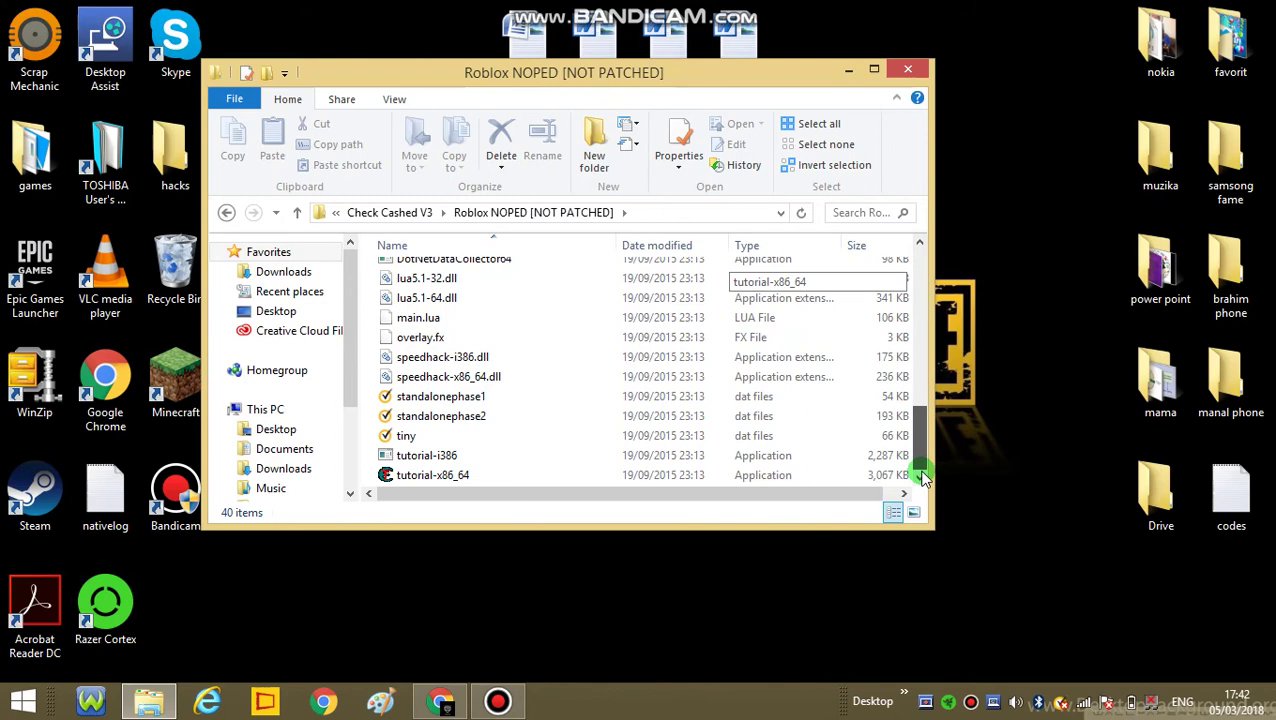
drag(912, 455, 871, 302)
click(440, 388)
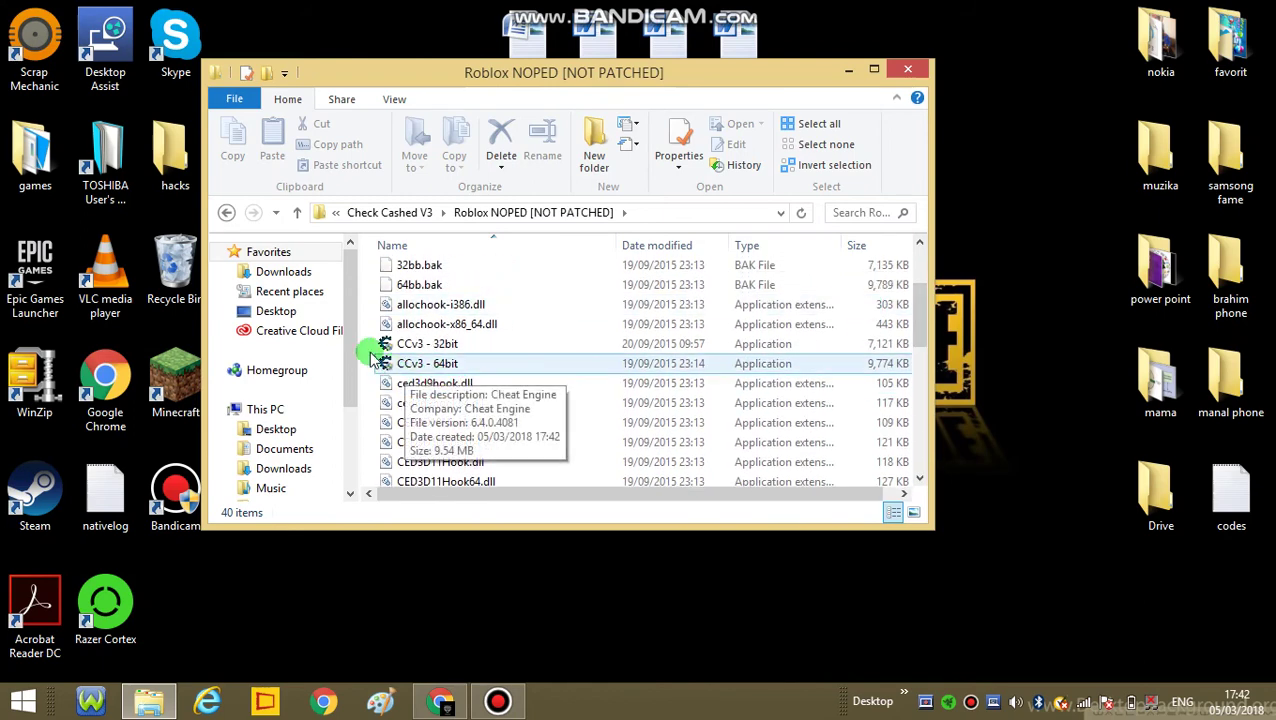
click(412, 366)
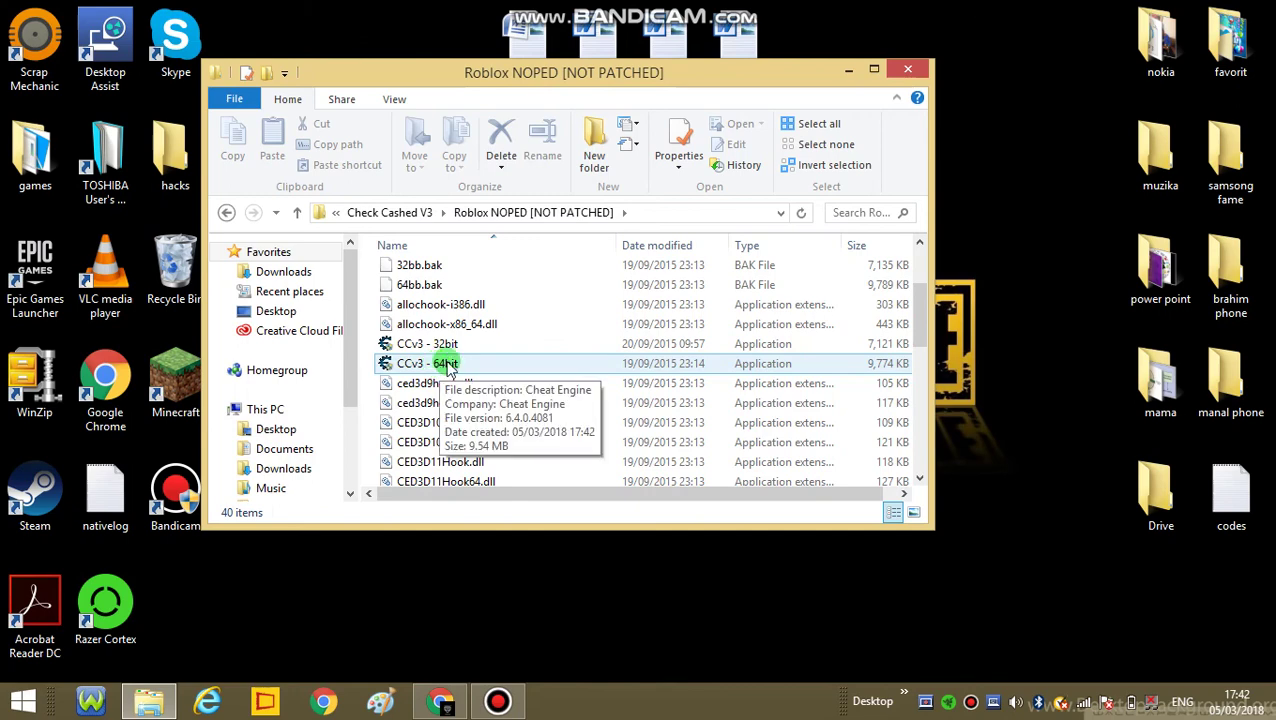
click(470, 366)
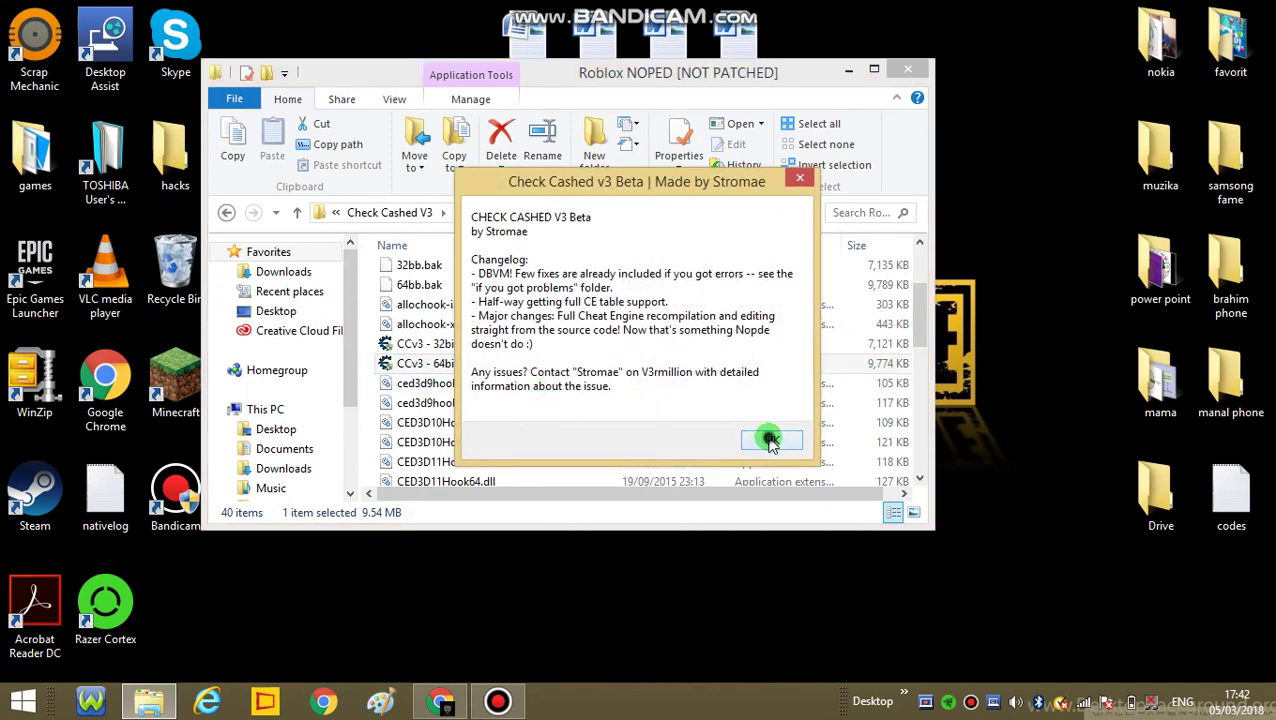
click(771, 441)
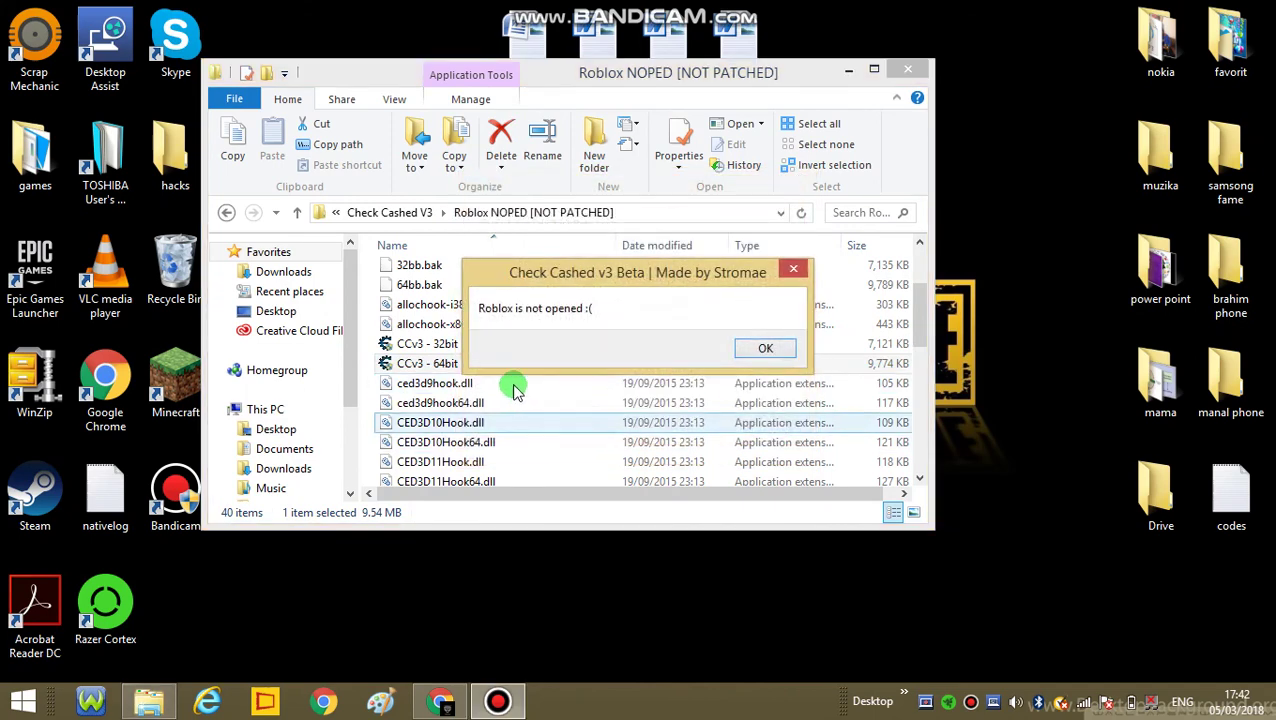
click(766, 348)
- Switch to Chrome, launch Jailbreak from its Roblox game page in the Roblox app, and minimise the browser
click(441, 700)
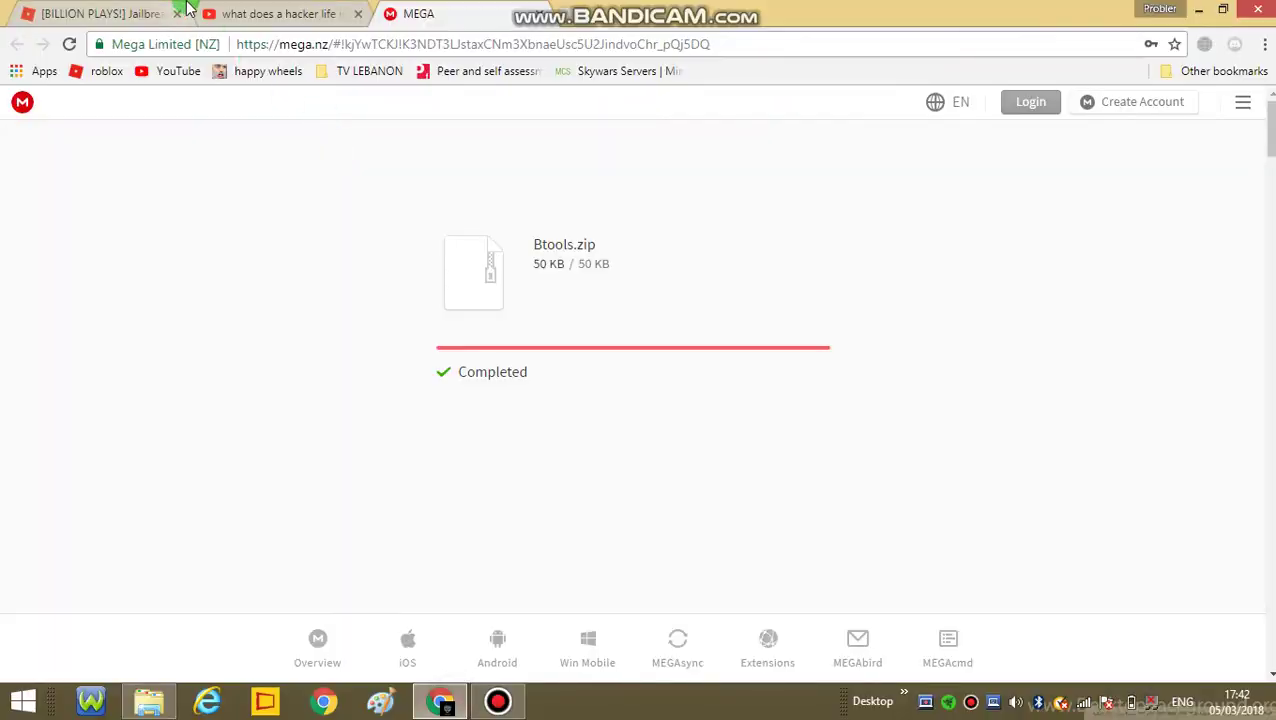
click(105, 11)
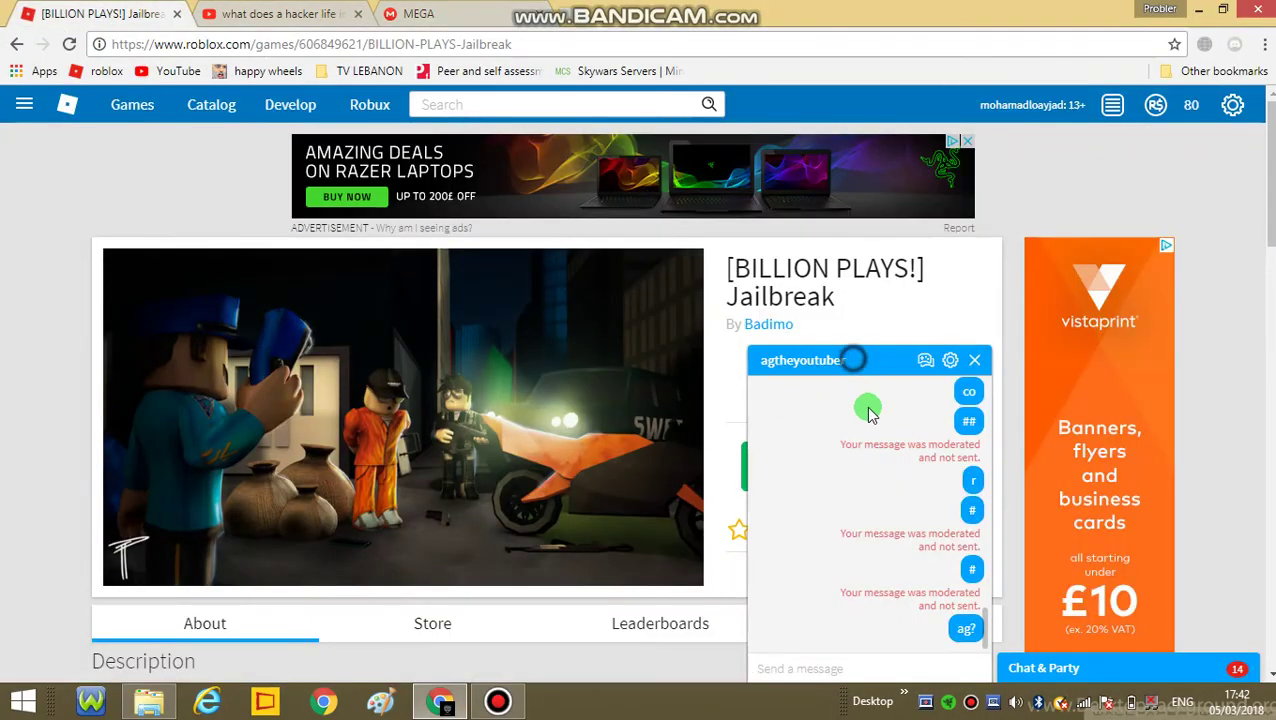
click(860, 462)
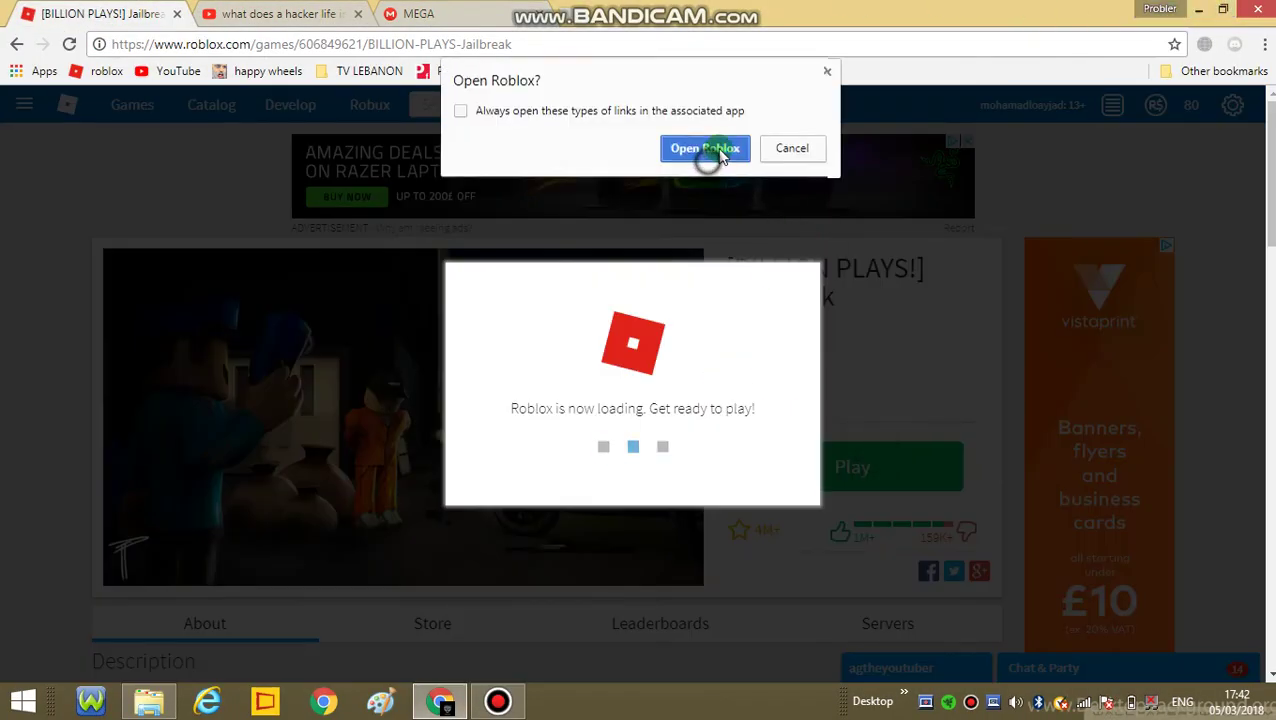
click(705, 150)
click(1199, 9)
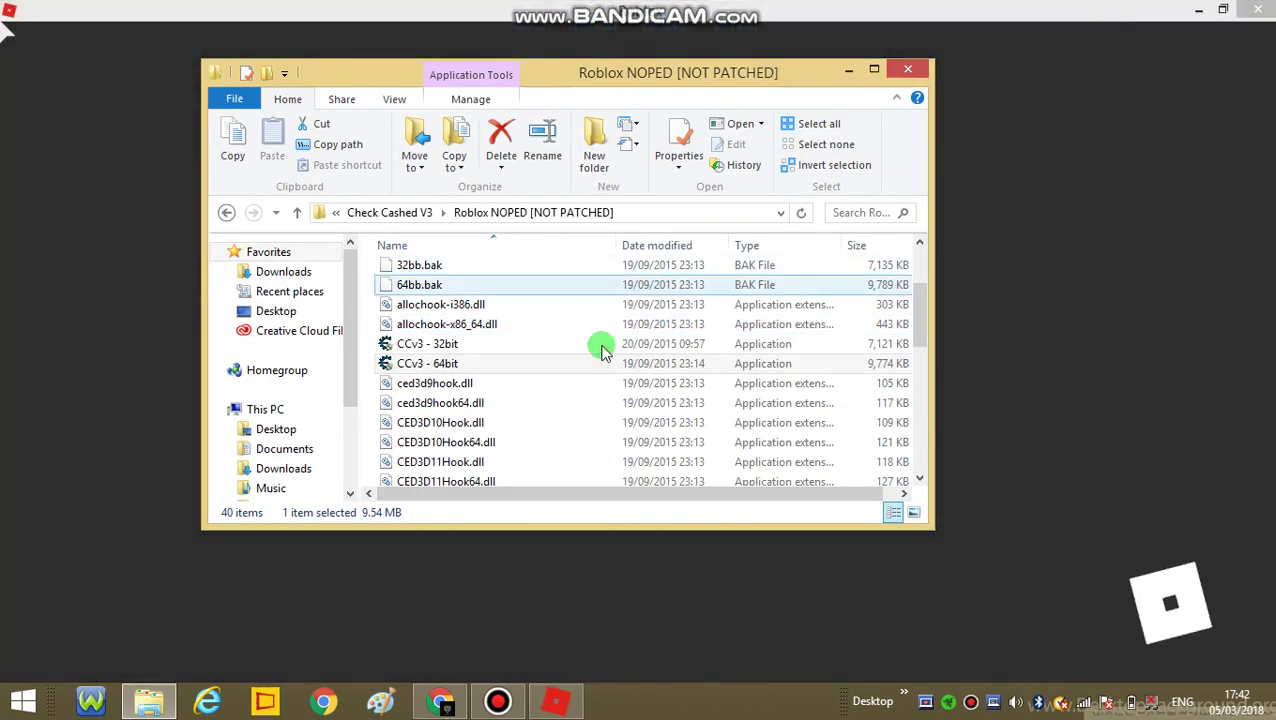
- Run the "CCv3 - 64bit" application while Roblox is loading and dismiss its changelog
click(533, 364)
double_click(533, 364)
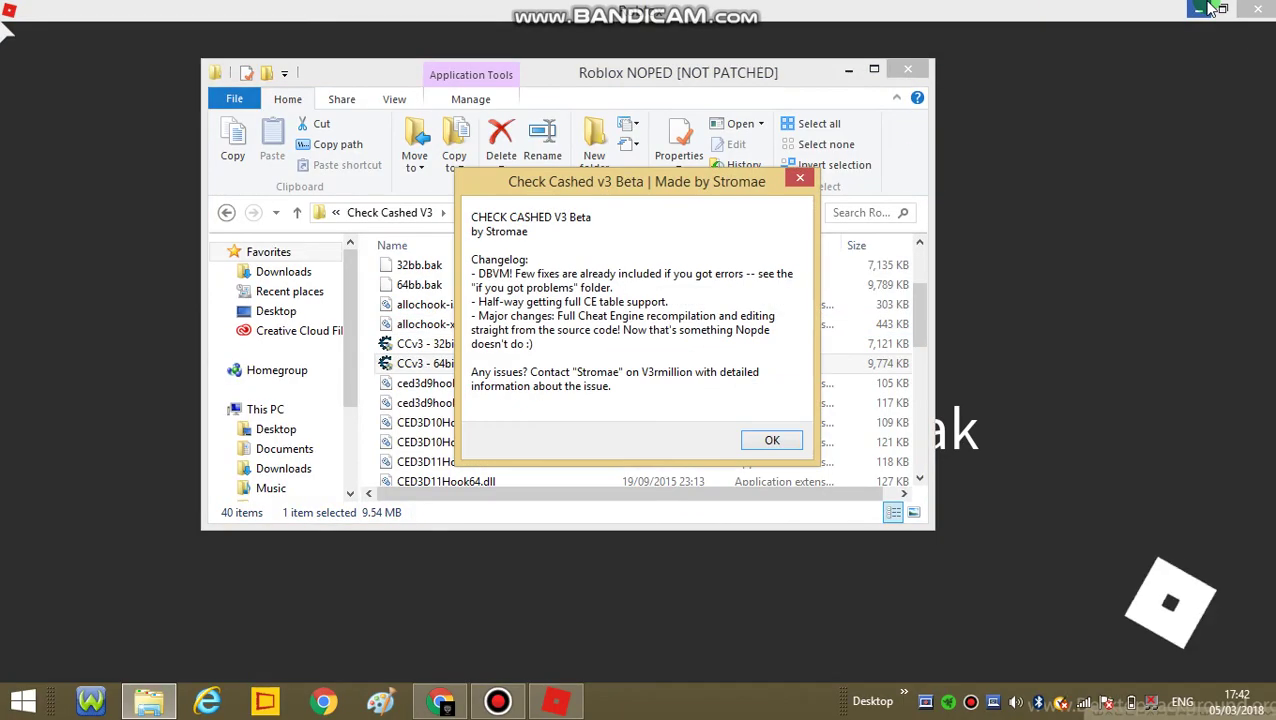
click(771, 445)
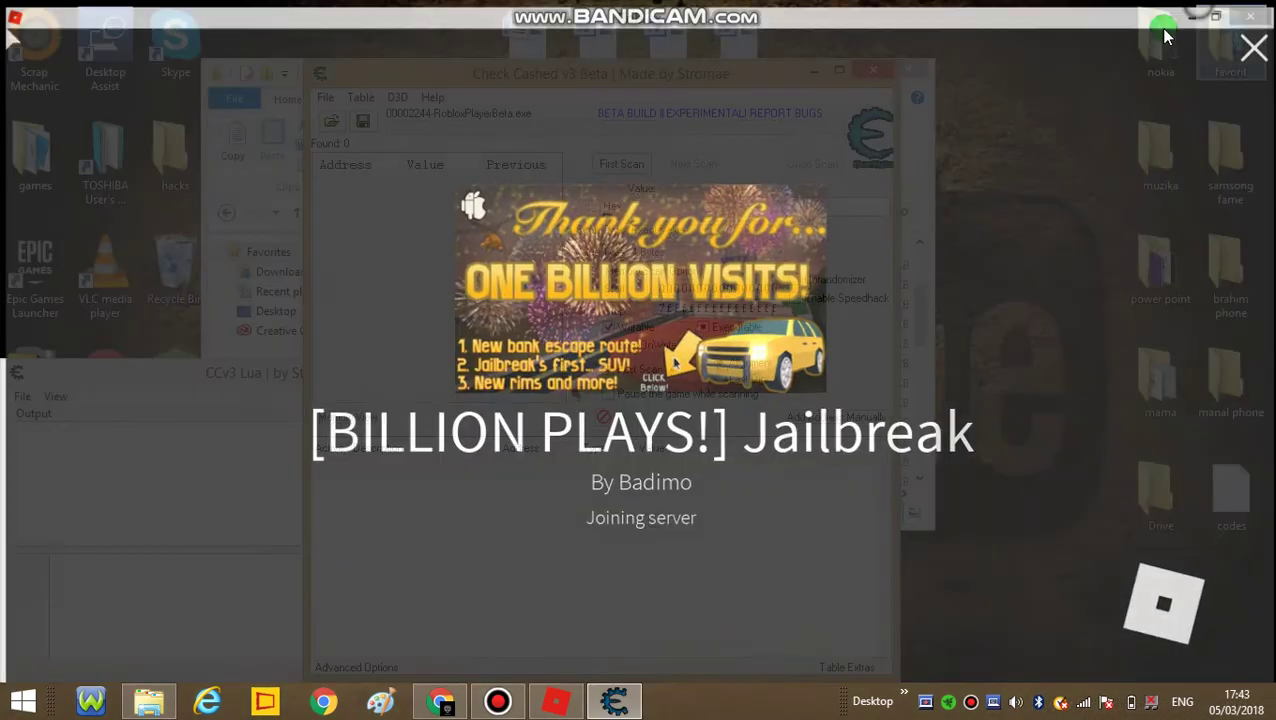
- Open the codes text file from the desktop and go to the super speed codes under Jailbreak Hacks
click(610, 346)
click(246, 126)
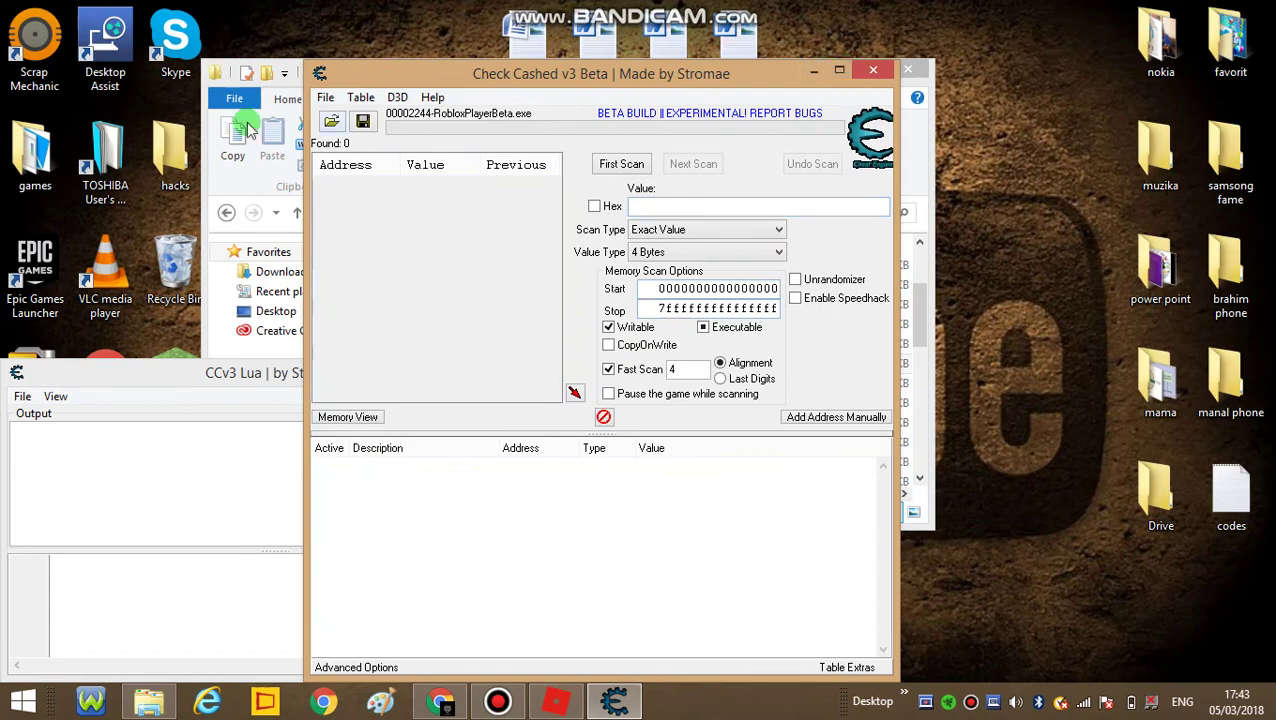
click(297, 77)
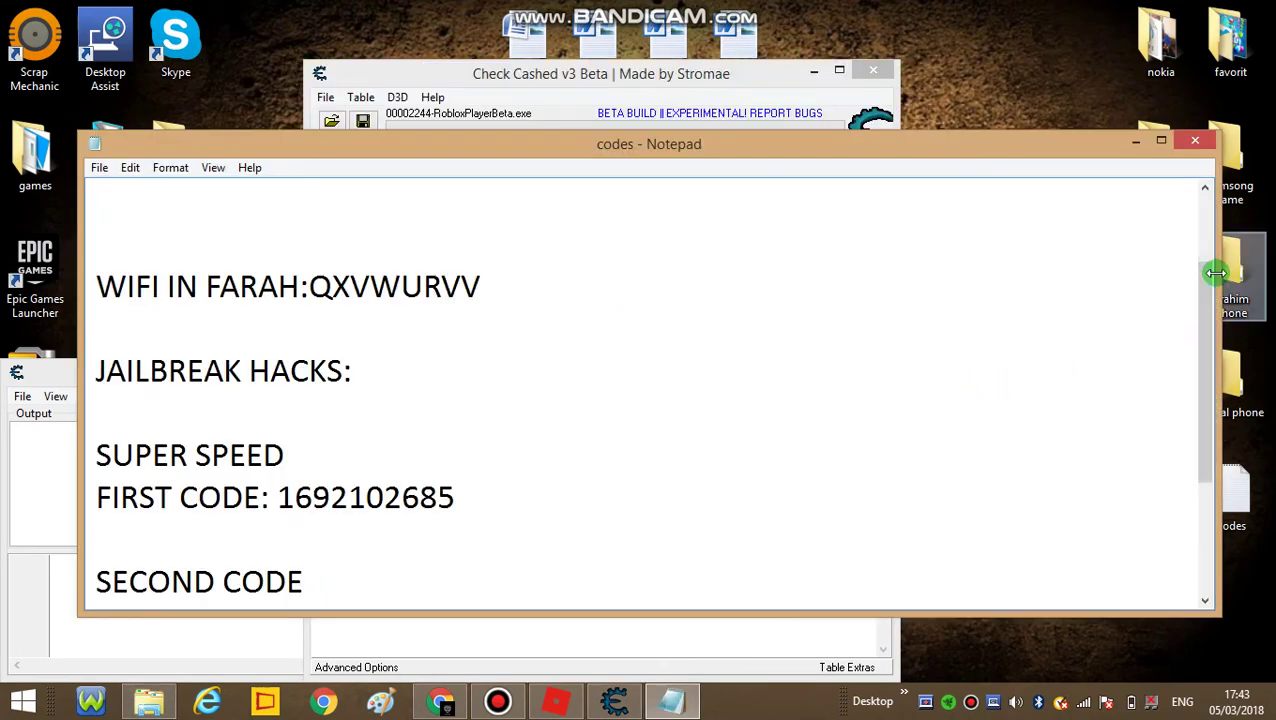
drag(1205, 280, 1196, 350)
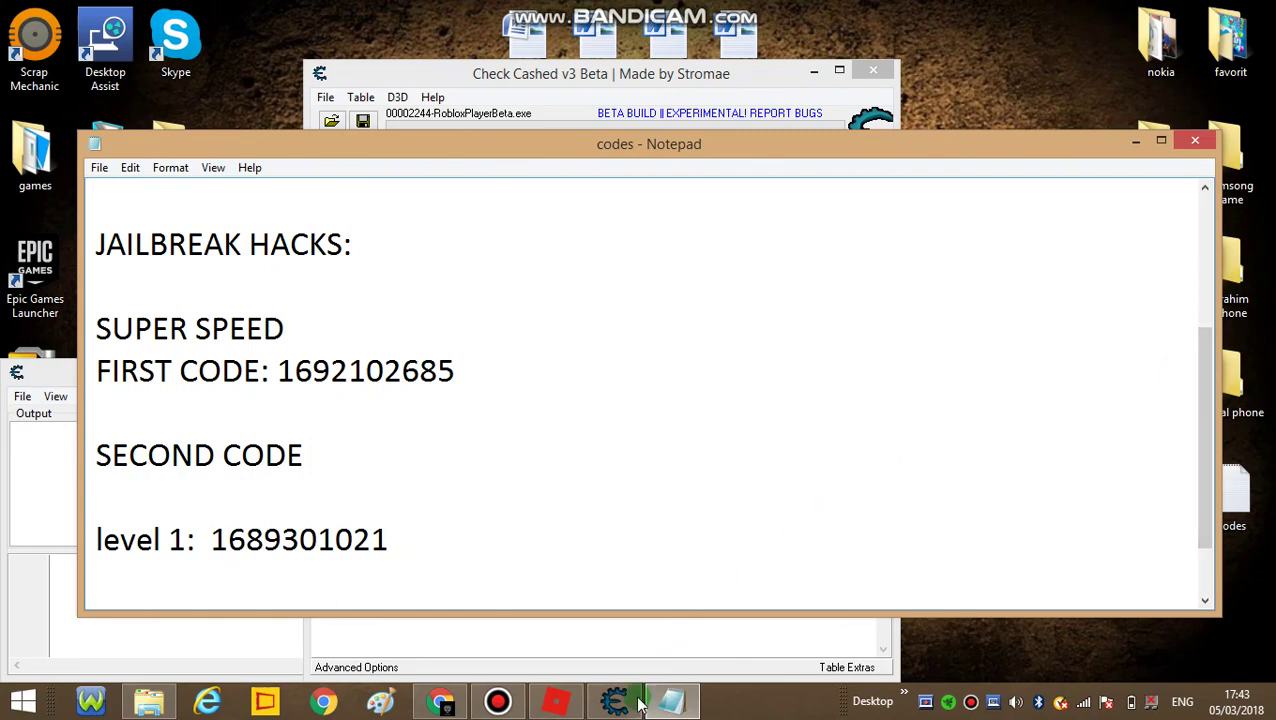
- Switch to the Roblox game, lower its volume setting all the way to zero, and resume the game
click(568, 700)
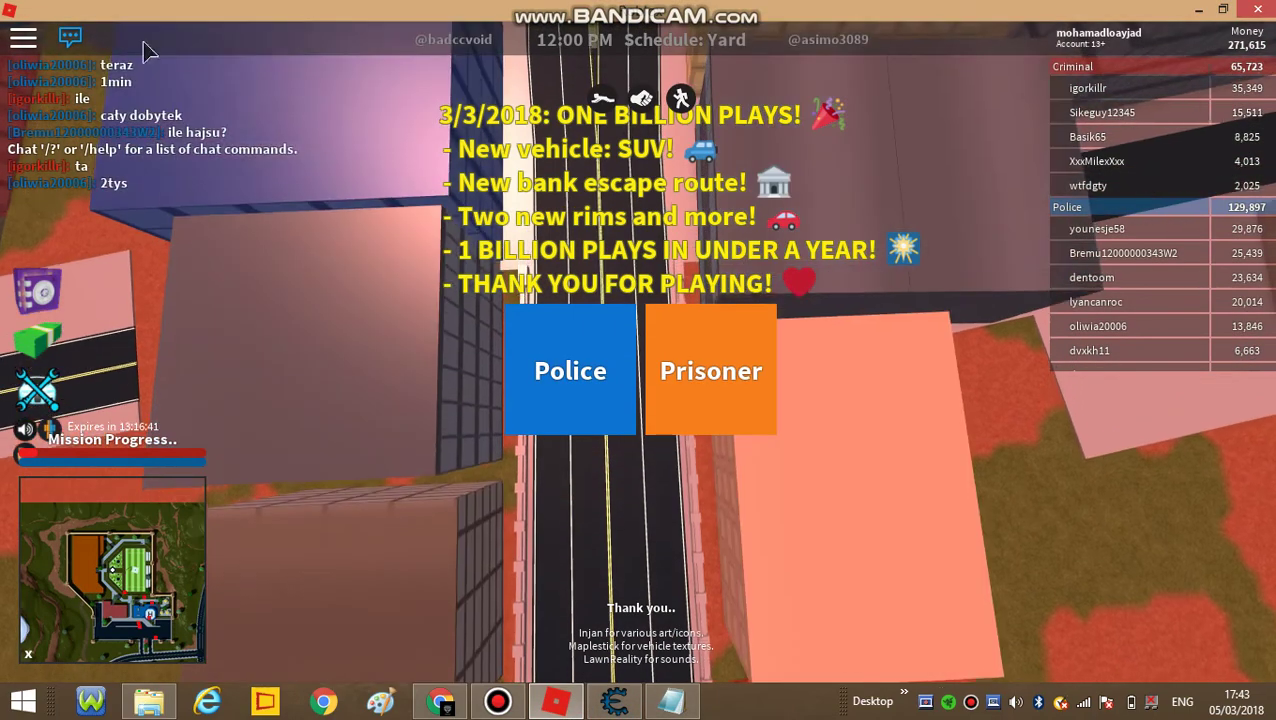
key(Escape)
click(490, 116)
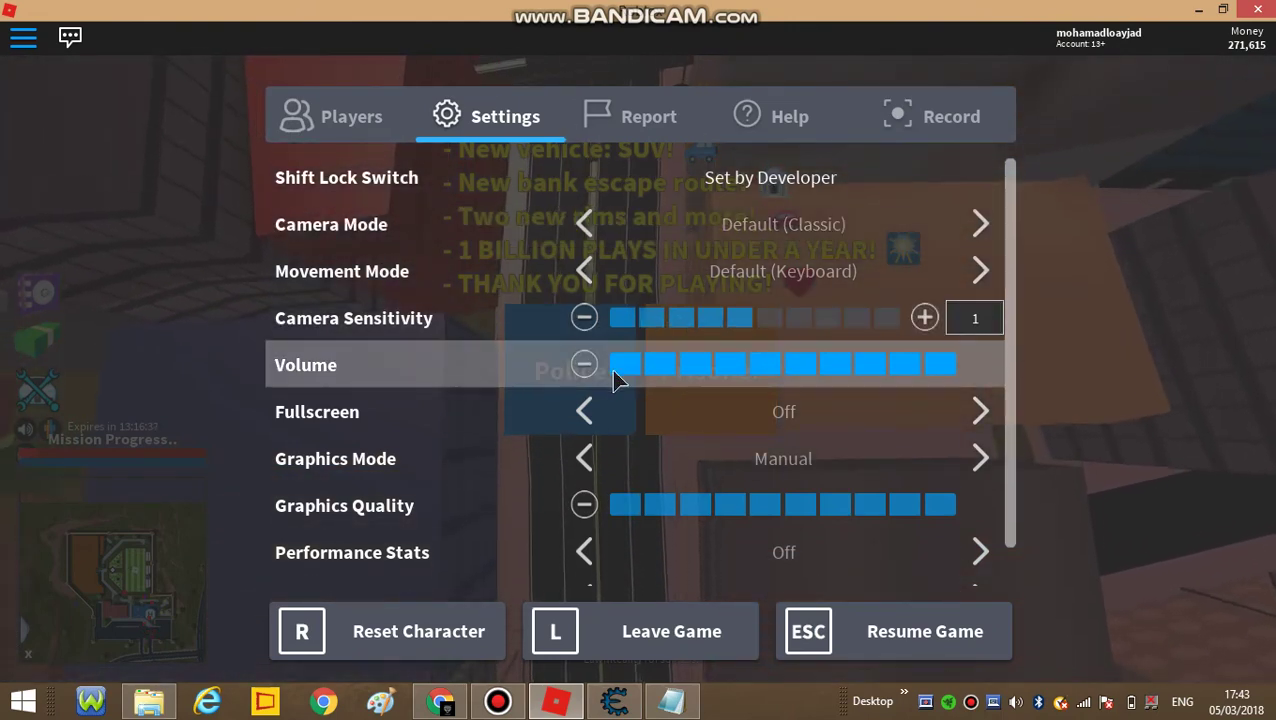
click(584, 364)
click(584, 364)
click(584, 364)
click(584, 364)
click(584, 364)
click(584, 364)
click(584, 364)
click(584, 364)
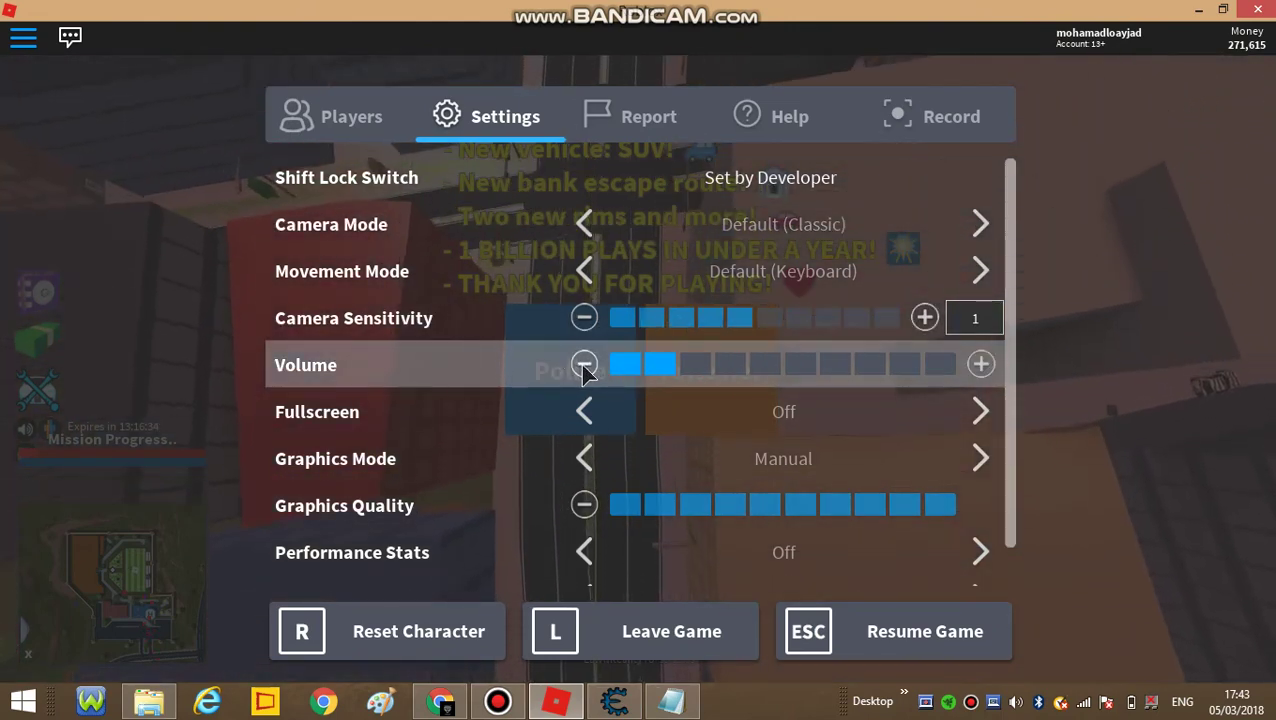
click(584, 364)
click(584, 364)
scroll(590, 373, down, 1)
key(Escape)
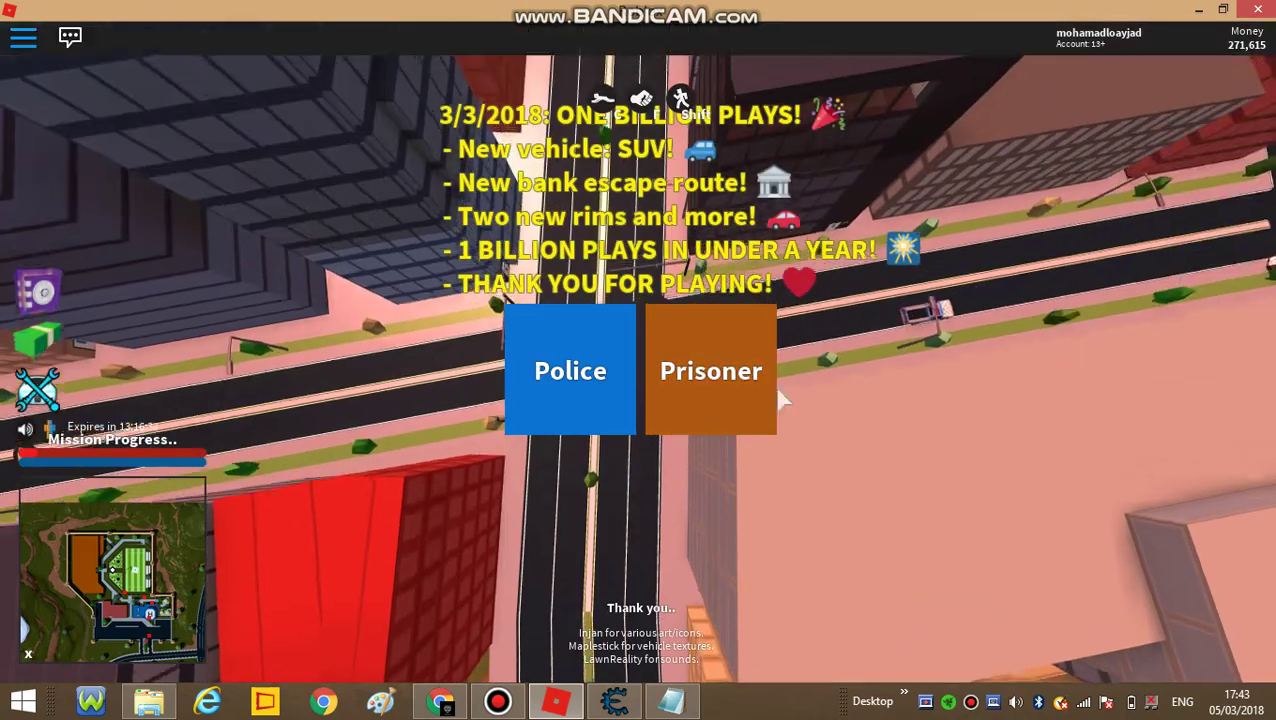
key(Escape)
key(Escape)
key(alt+Tab)
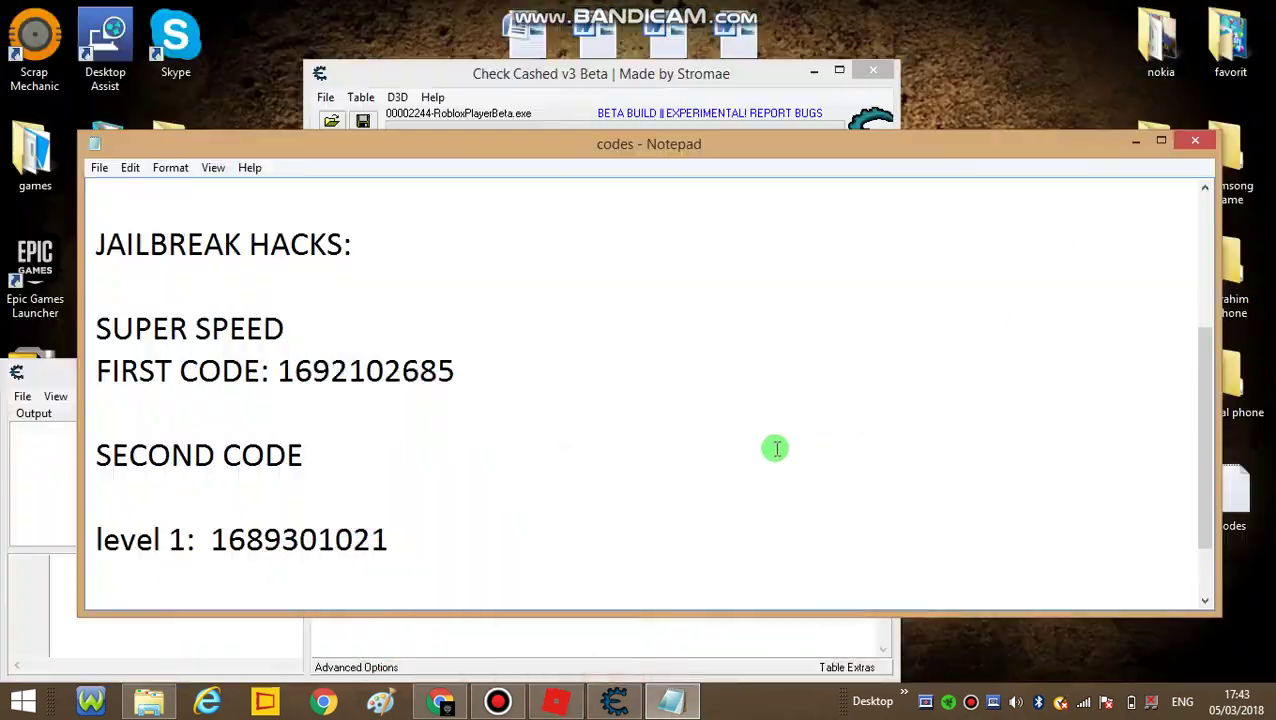
drag(484, 372, 290, 375)
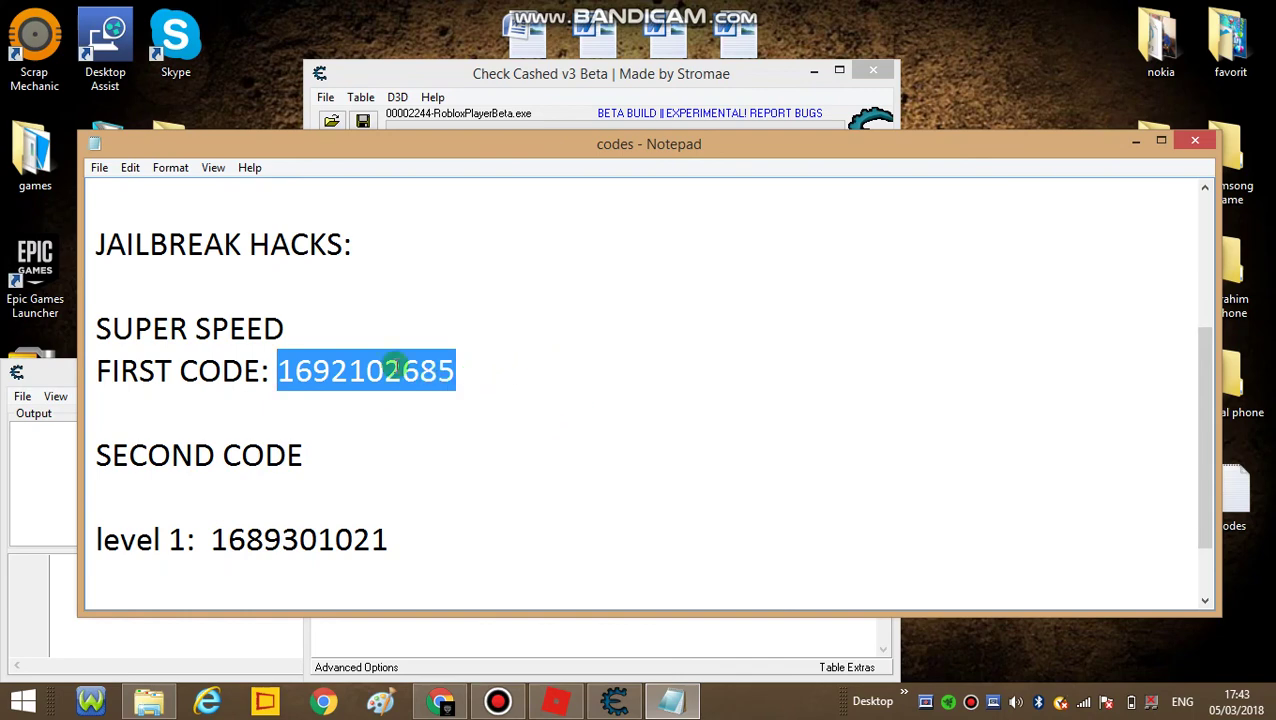
click(1136, 141)
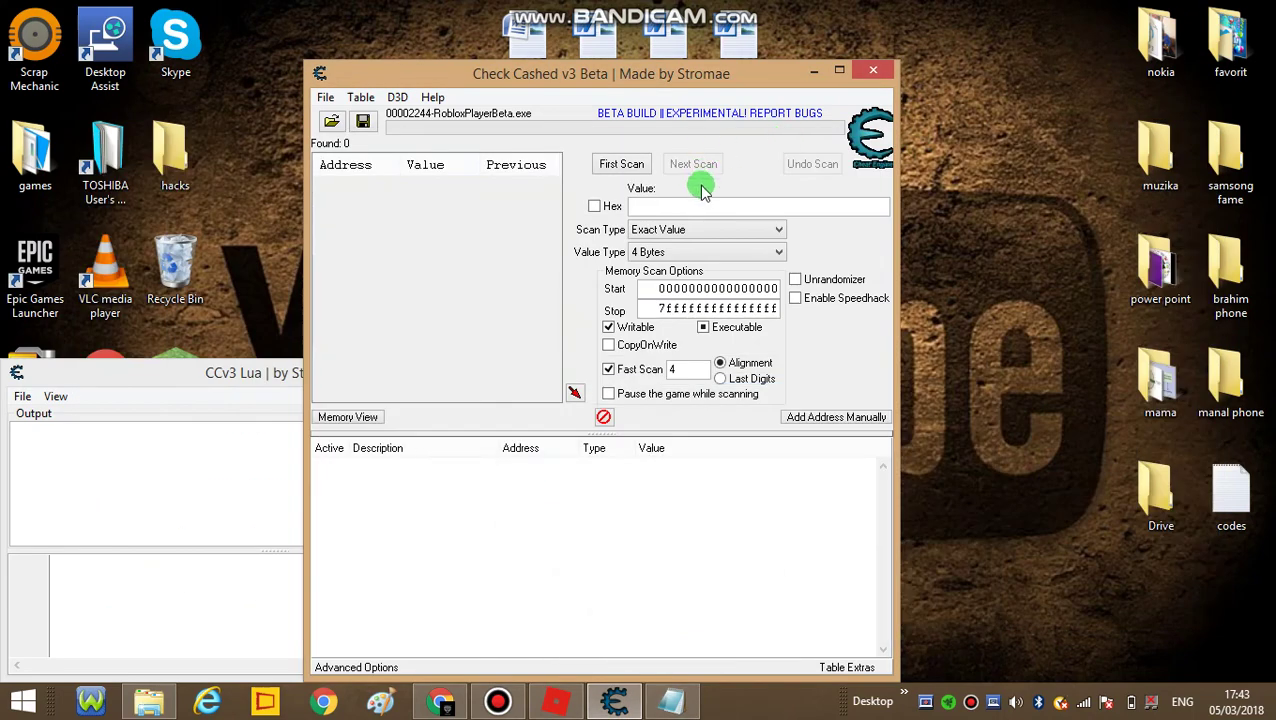
key(ctrl+v)
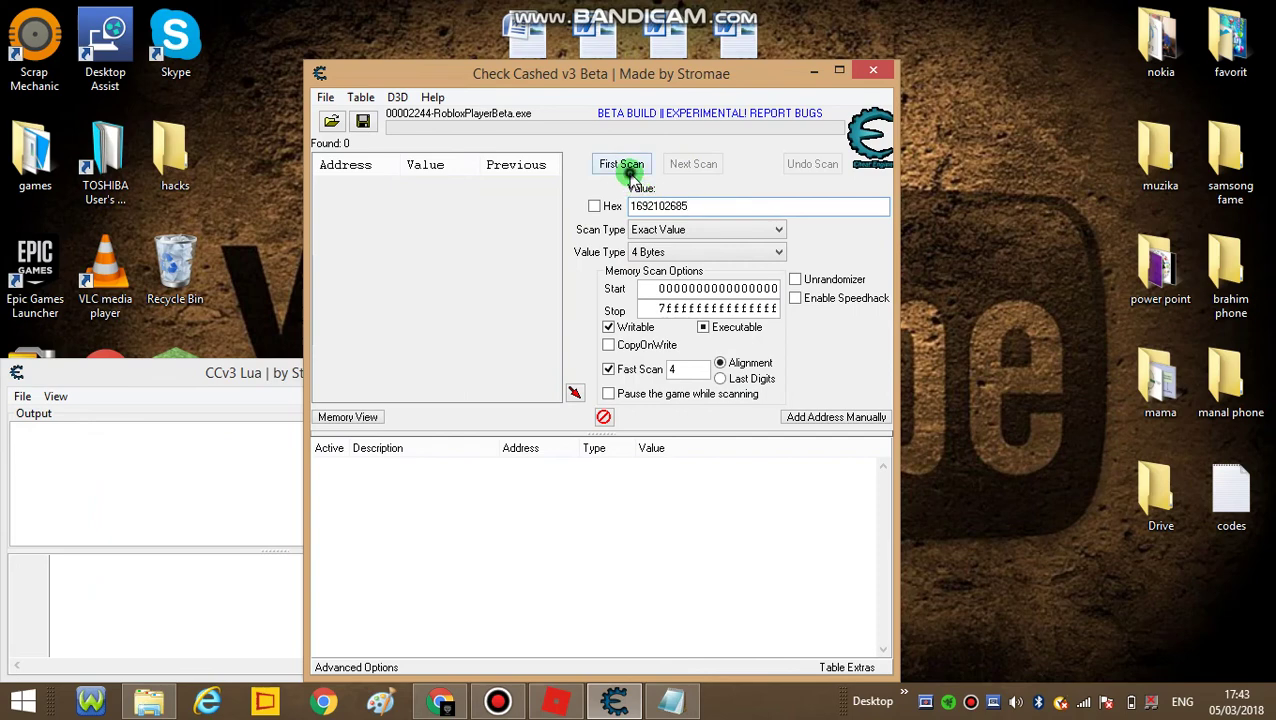
click(621, 165)
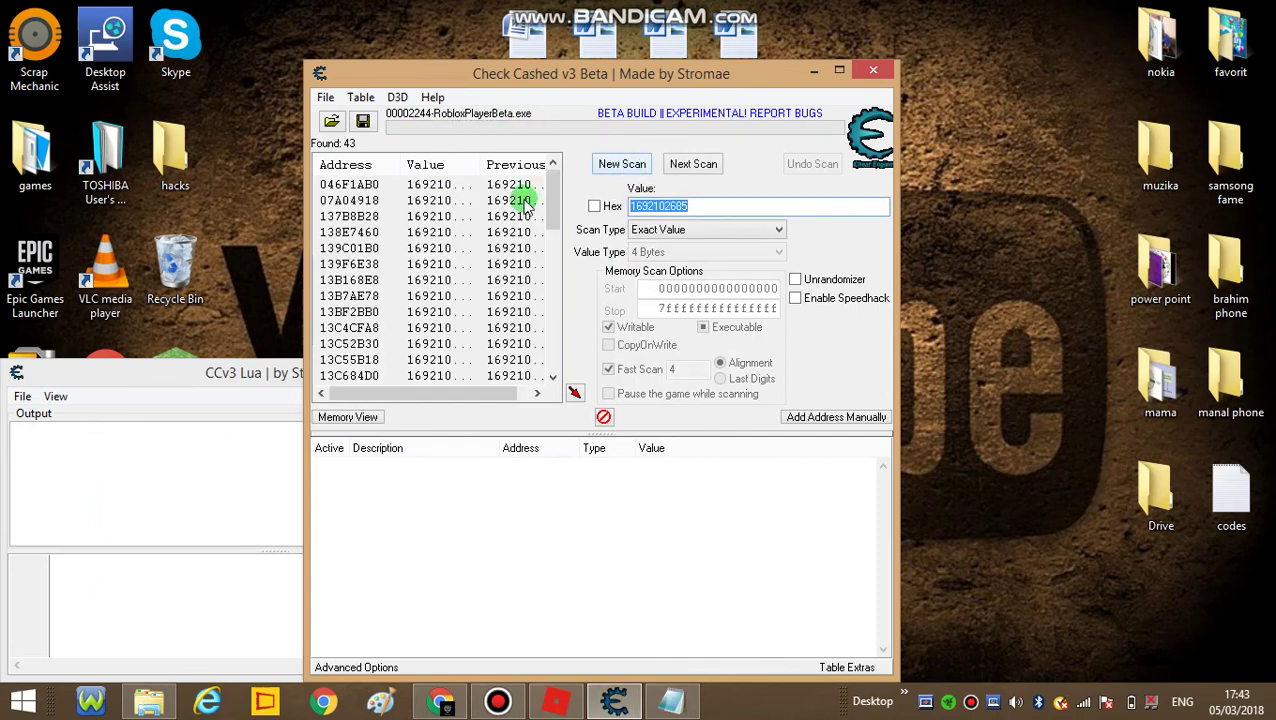
- Select all addresses found by the scan and add them to the address list
scroll(475, 250, down, 10)
scroll(475, 252, up, 10)
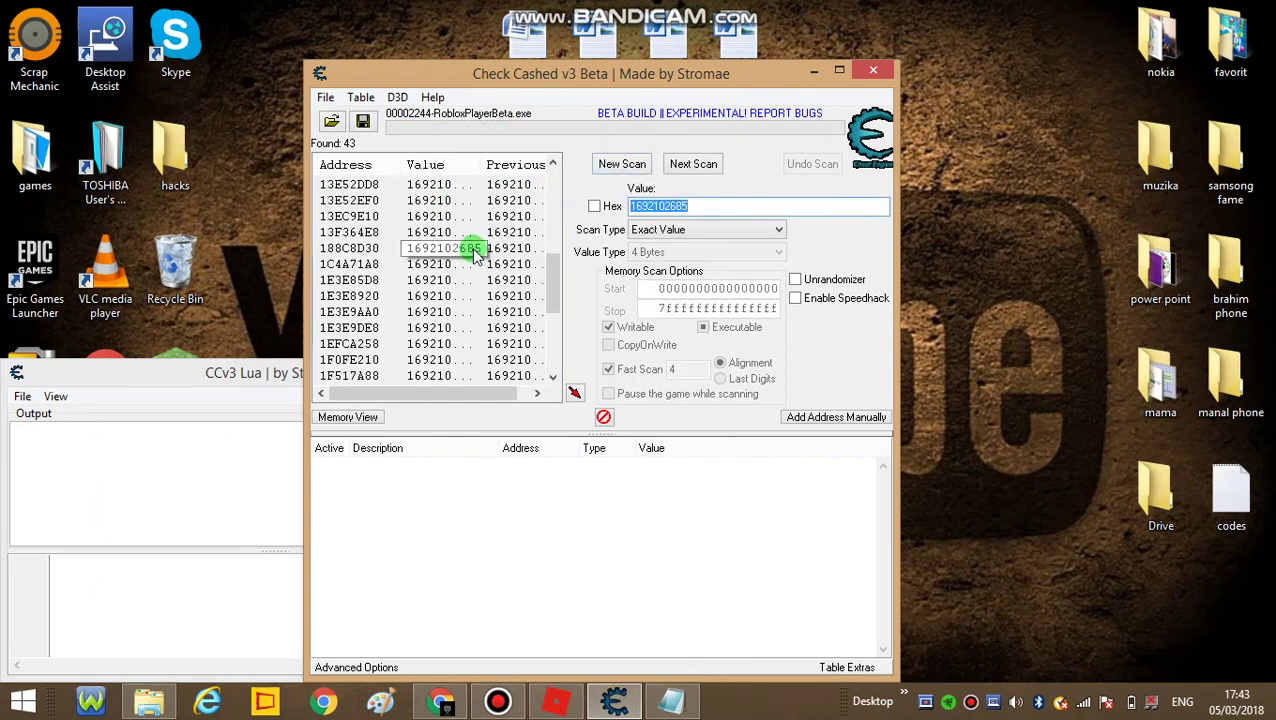
click(430, 217)
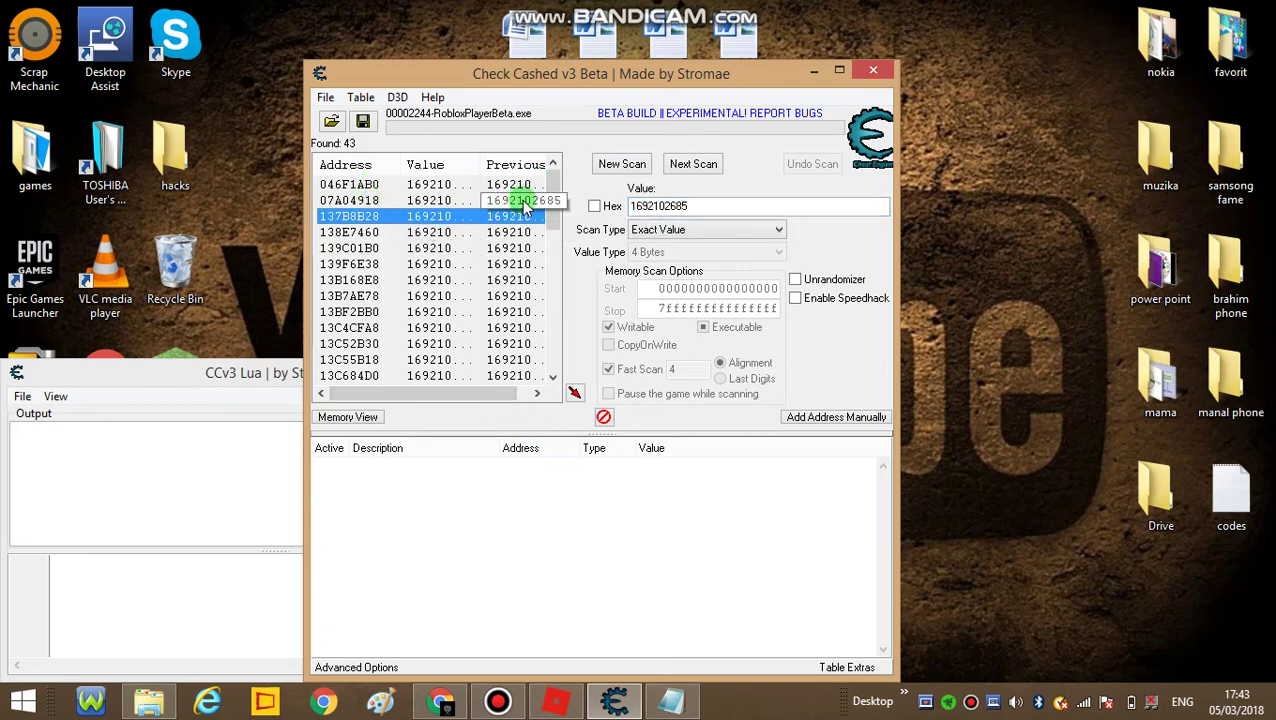
key(ctrl+a)
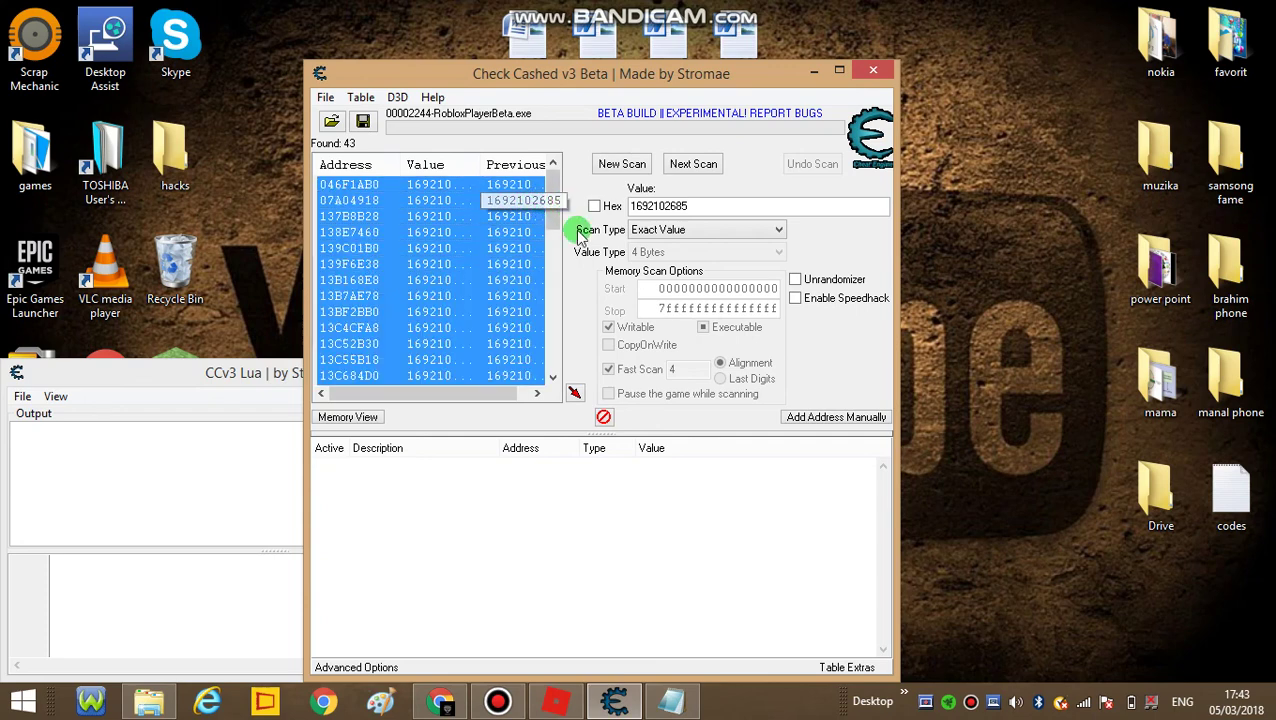
click(570, 392)
click(575, 393)
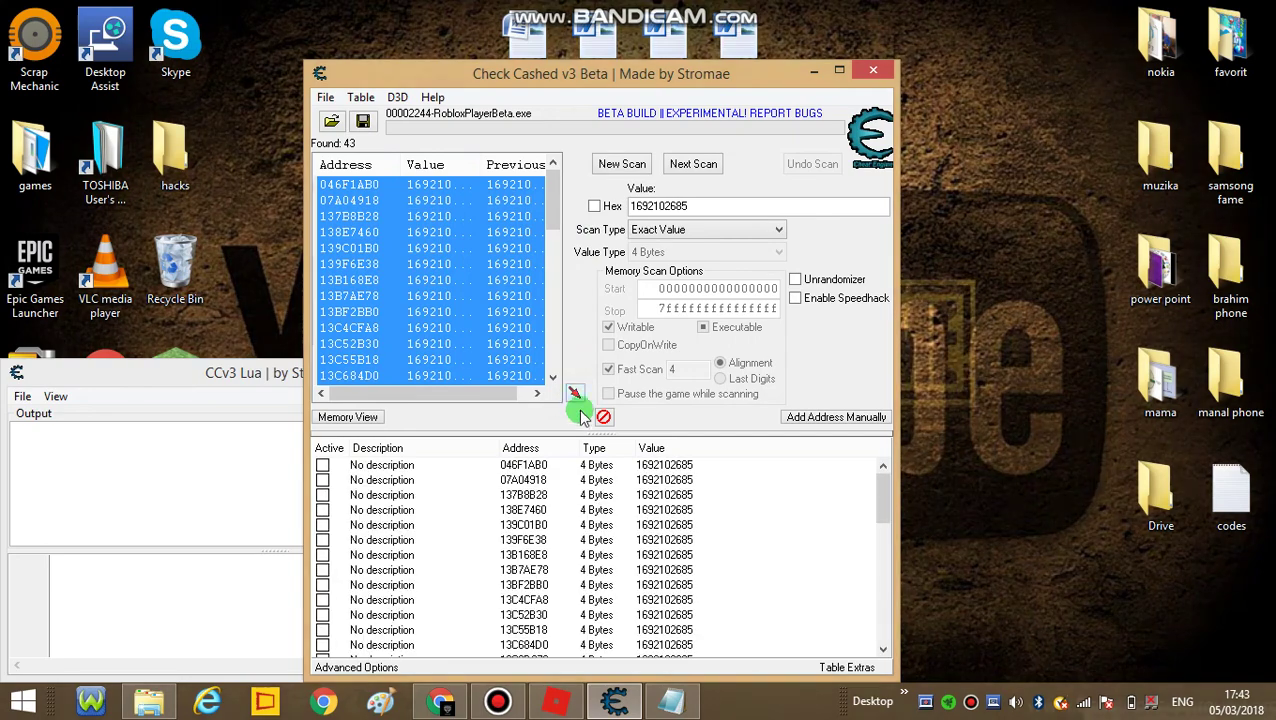
click(533, 525)
key(ctrl+a)
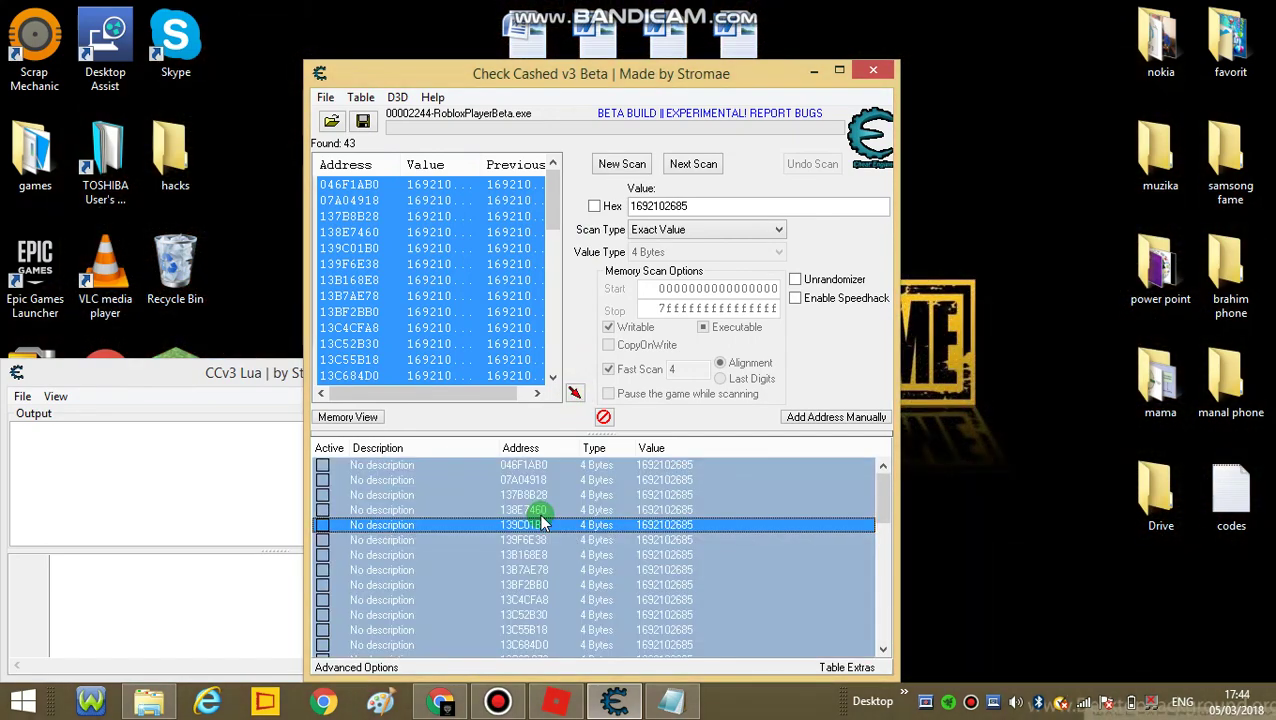
right_click(540, 511)
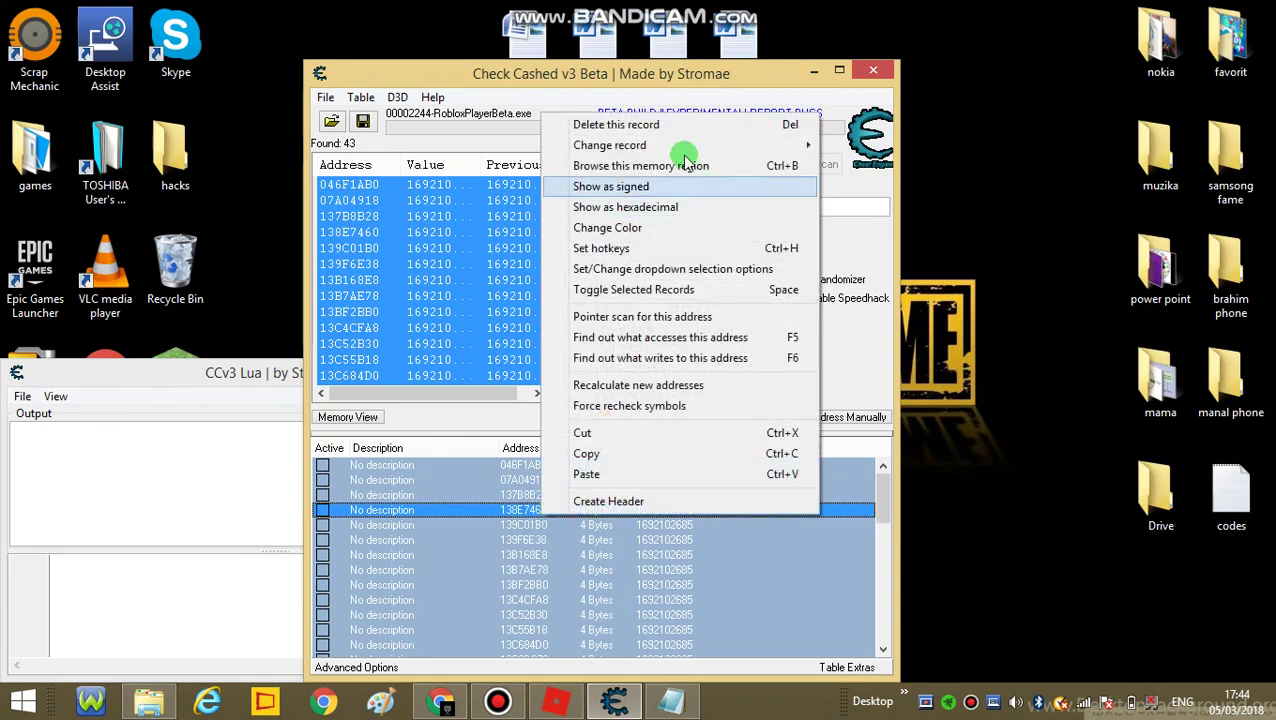
mouse_move(676, 144)
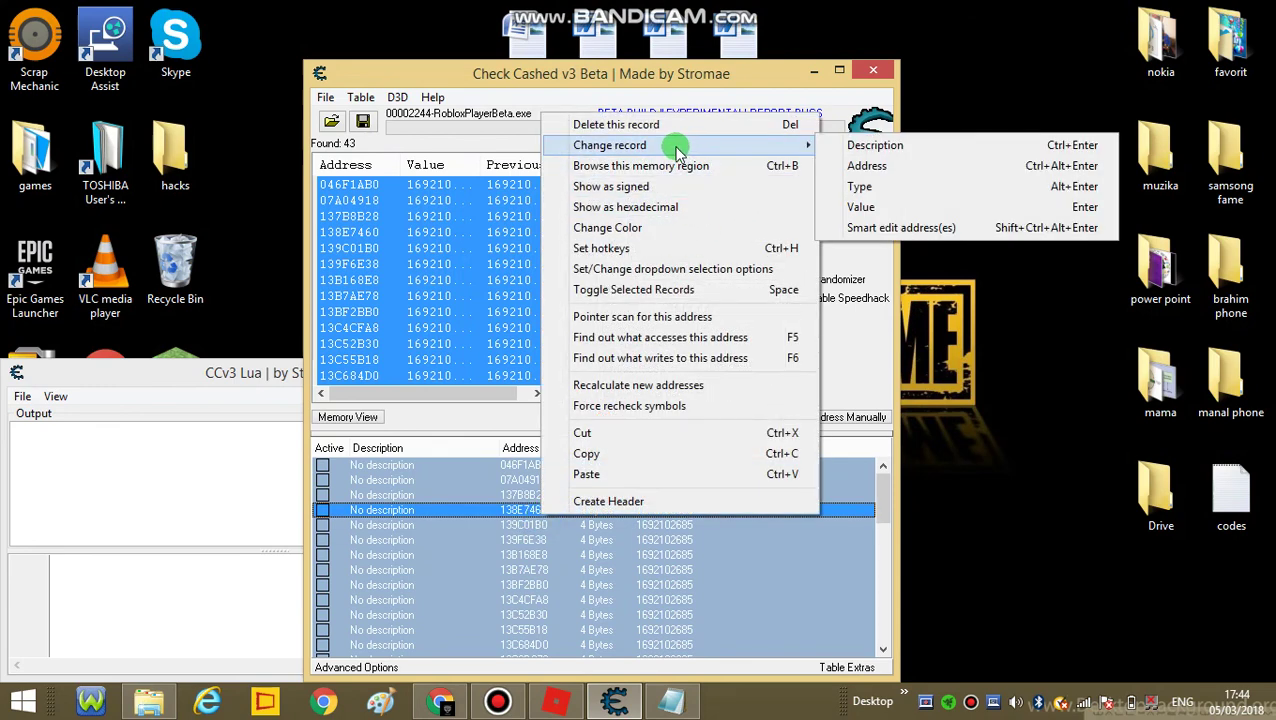
click(889, 207)
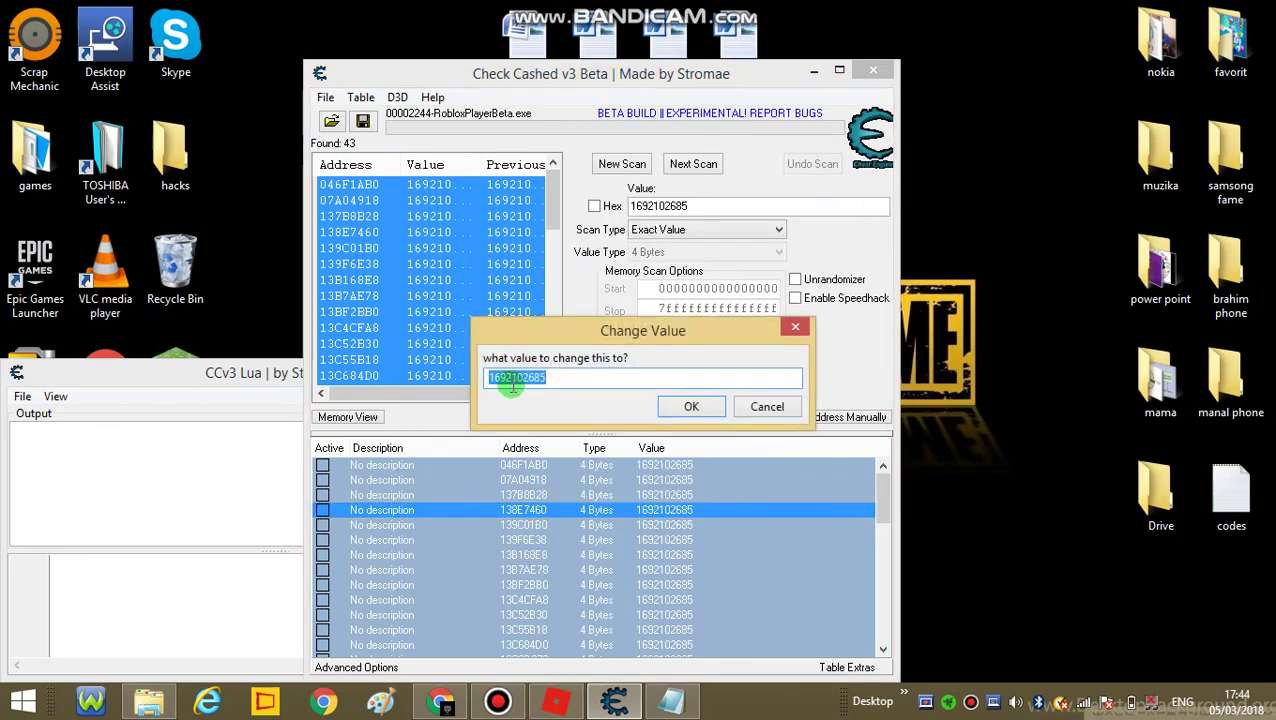
click(671, 701)
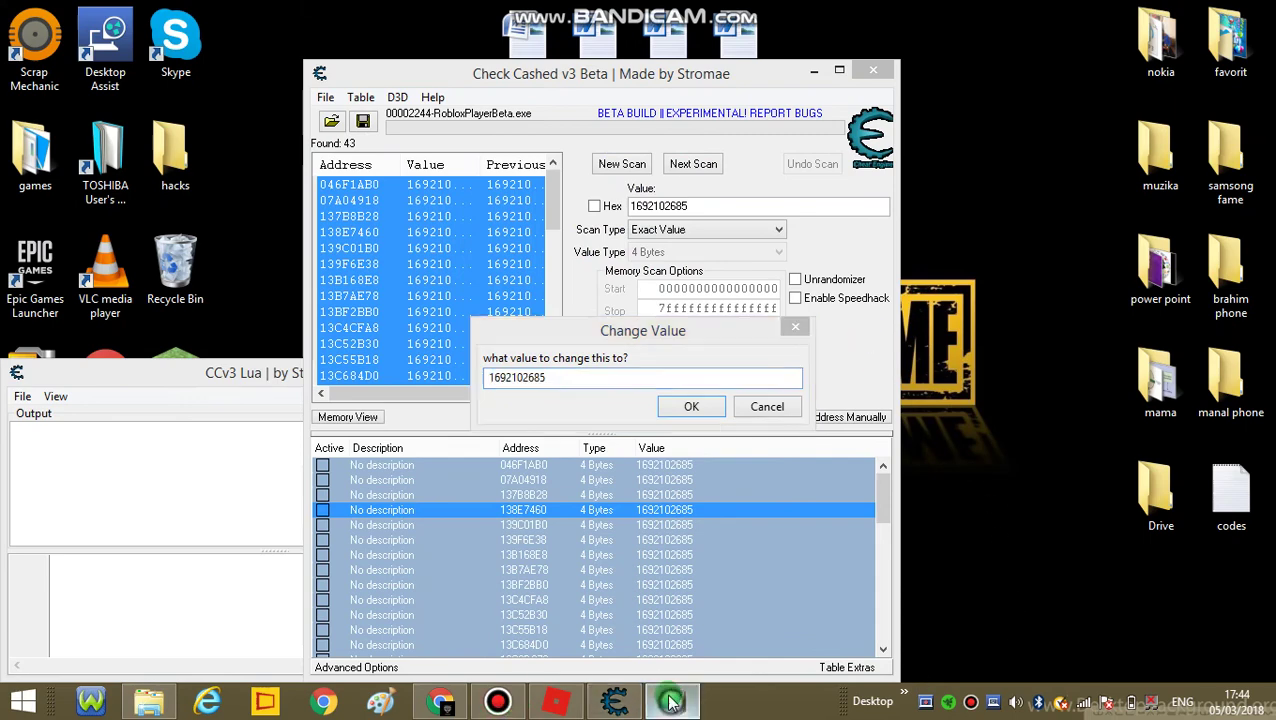
click(338, 540)
double_click(338, 540)
key(ctrl+c)
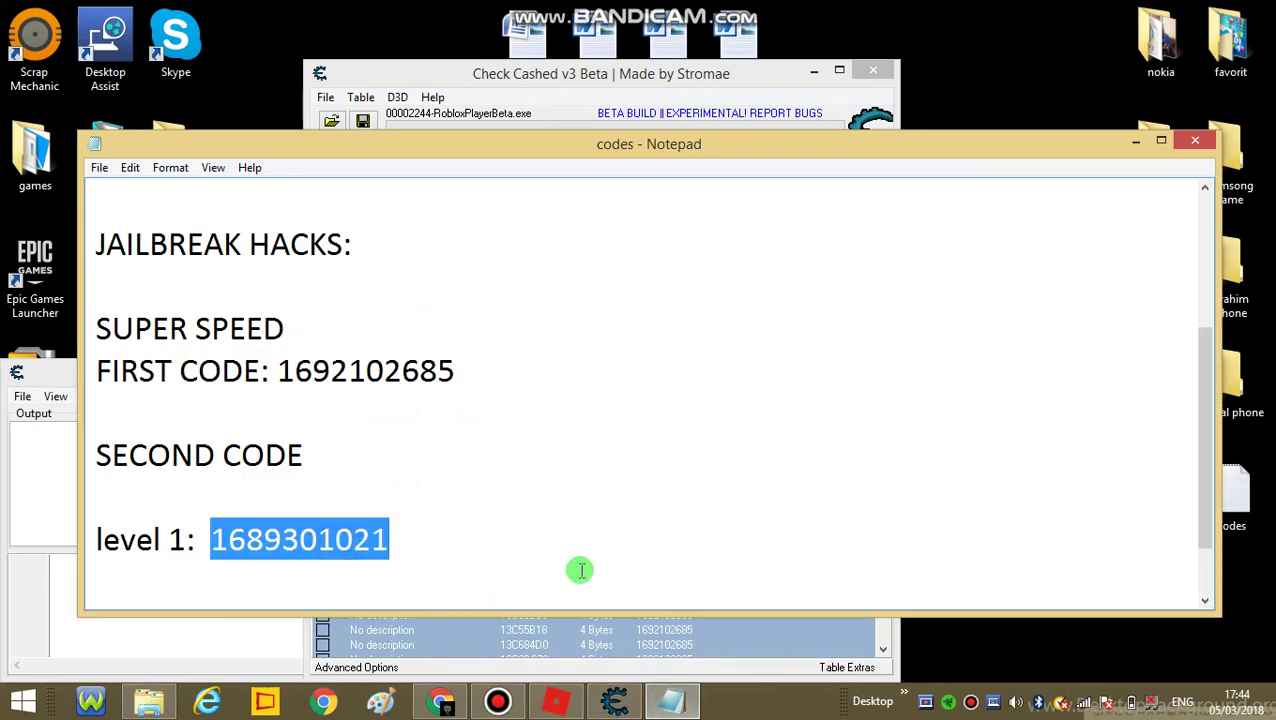
click(1131, 140)
key(ctrl+v)
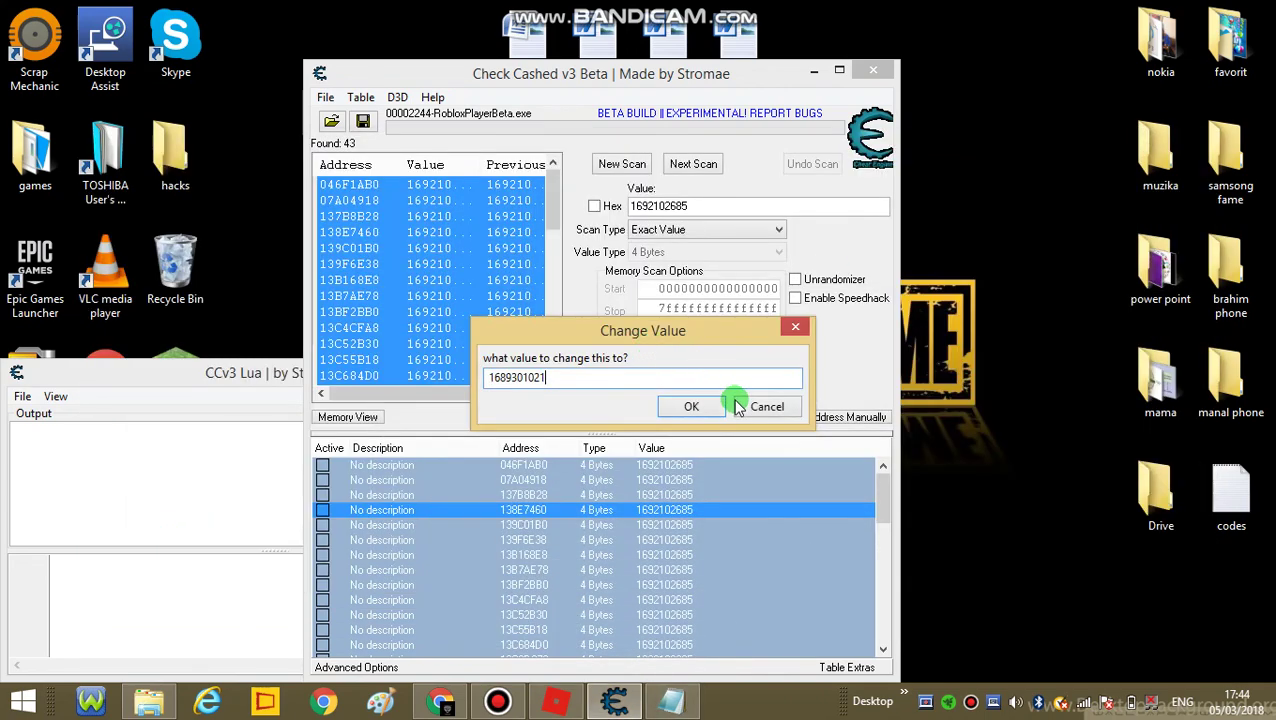
key(ctrl+v)
key(BackSpace)
key(BackSpace)
key(BackSpace)
key(BackSpace)
key(BackSpace)
key(BackSpace)
key(BackSpace)
key(BackSpace)
key(BackSpace)
key(BackSpace)
key(BackSpace)
key(BackSpace)
key(BackSpace)
key(BackSpace)
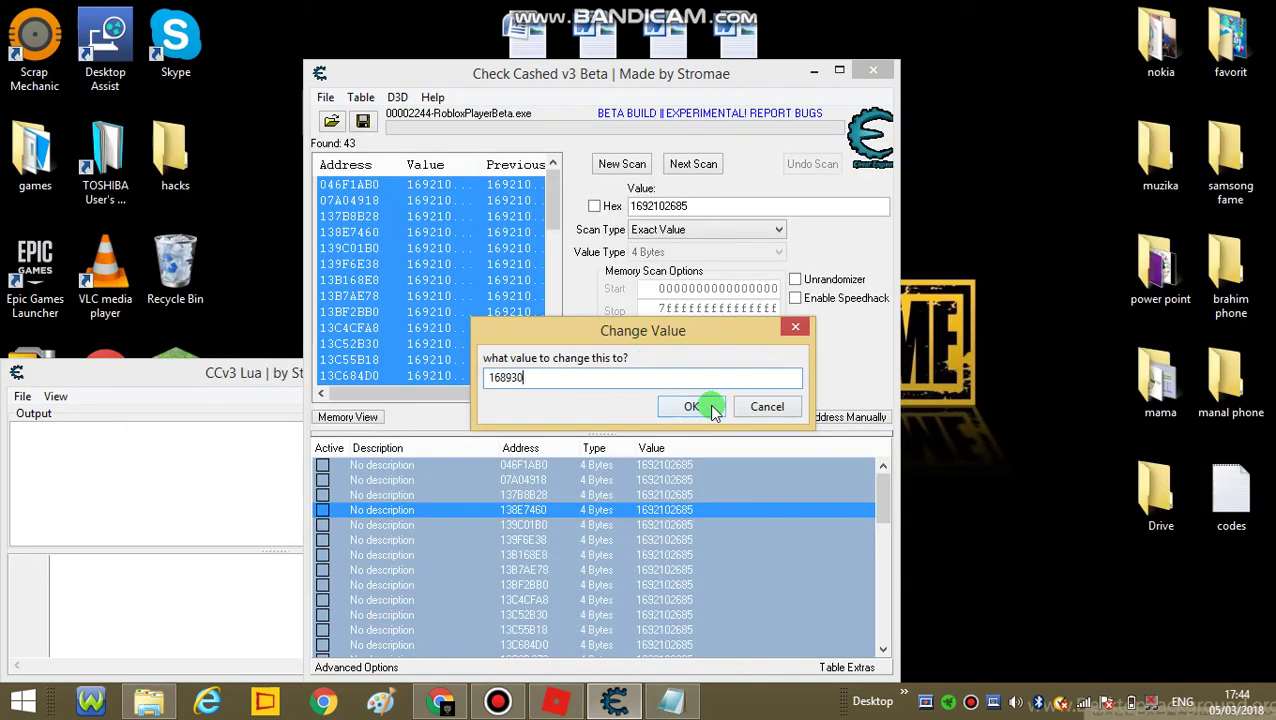
key(ctrl+v)
click(697, 410)
click(818, 72)
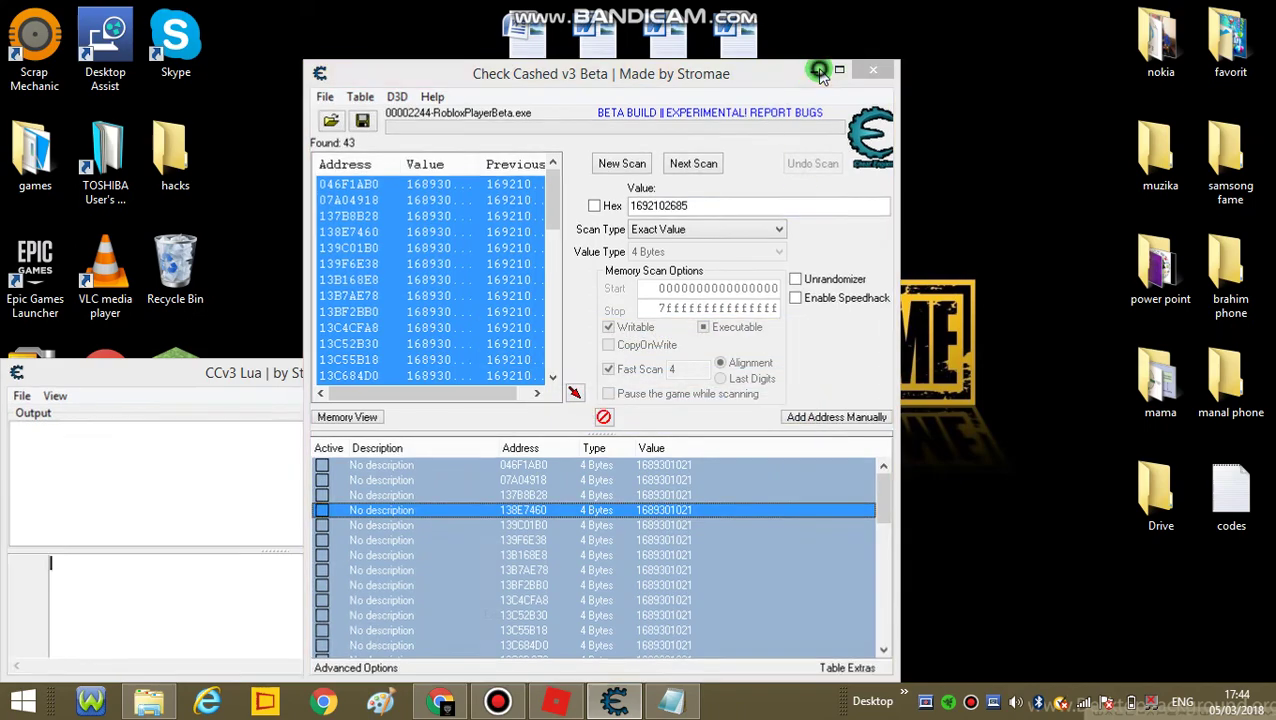
- Review the super speed first code in the codes file and the address values in Check Cashed, ending back in the codes file
click(686, 703)
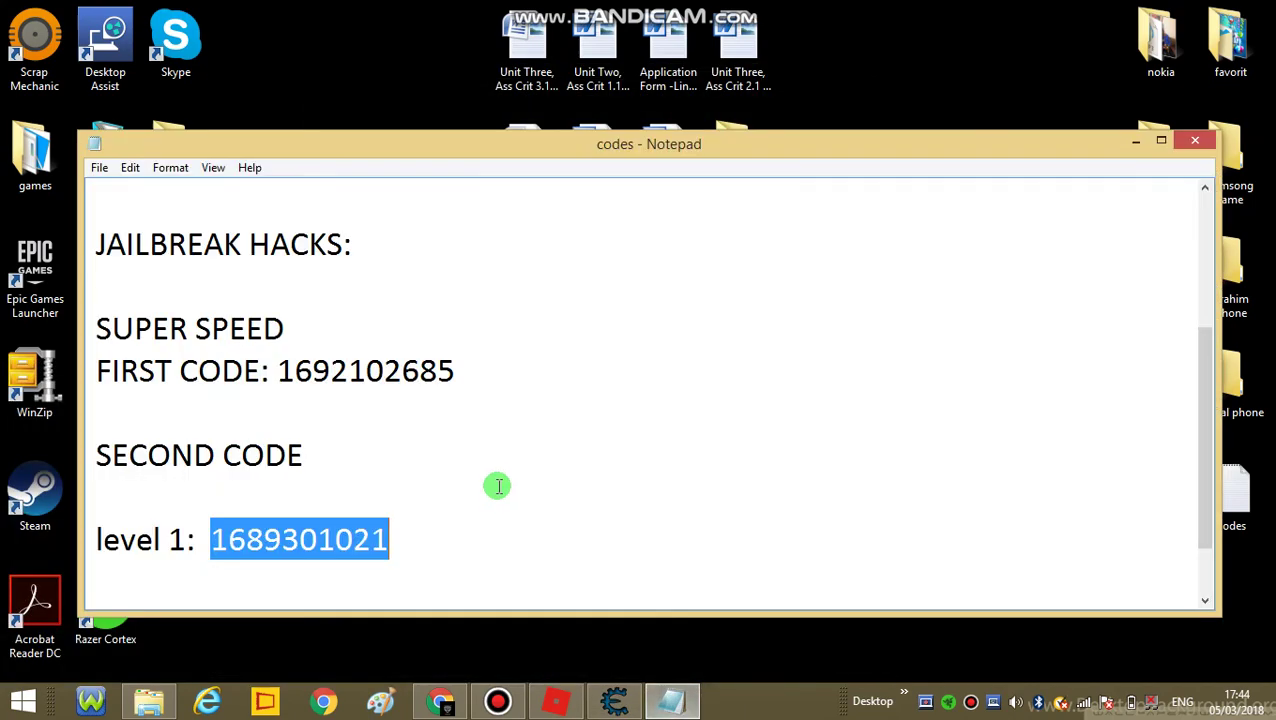
drag(482, 371, 297, 390)
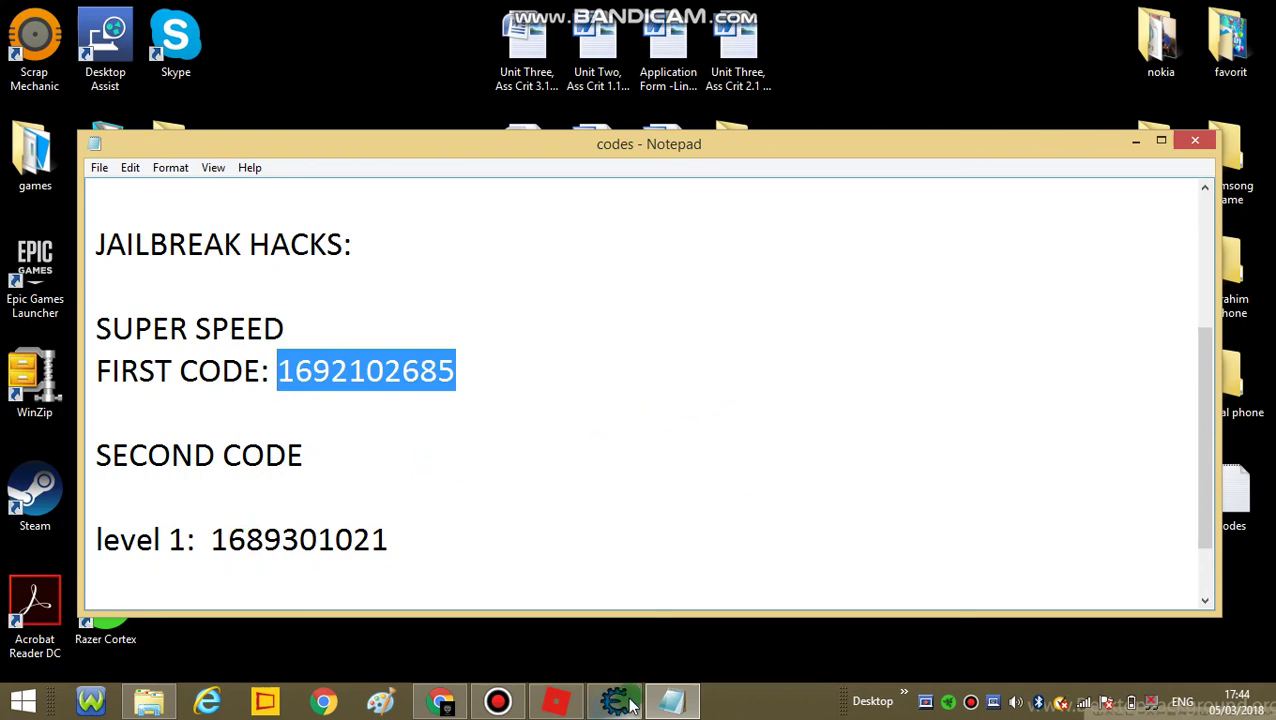
mouse_move(630, 706)
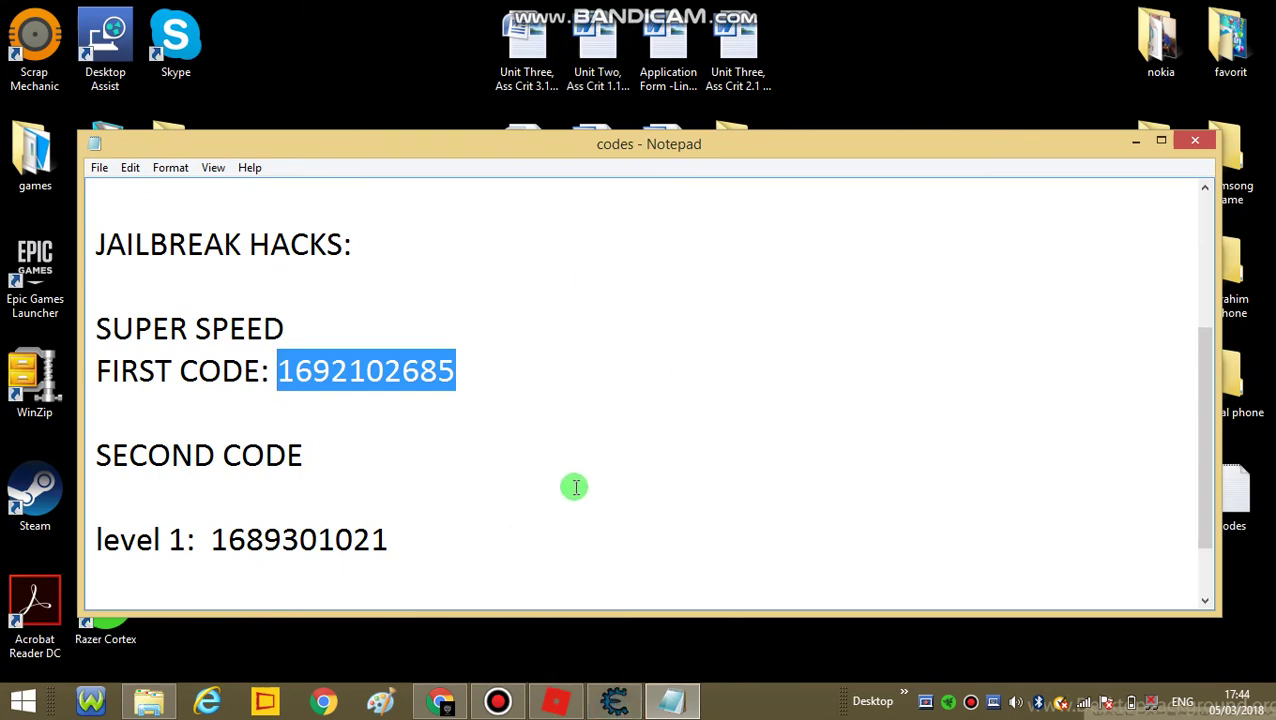
click(626, 704)
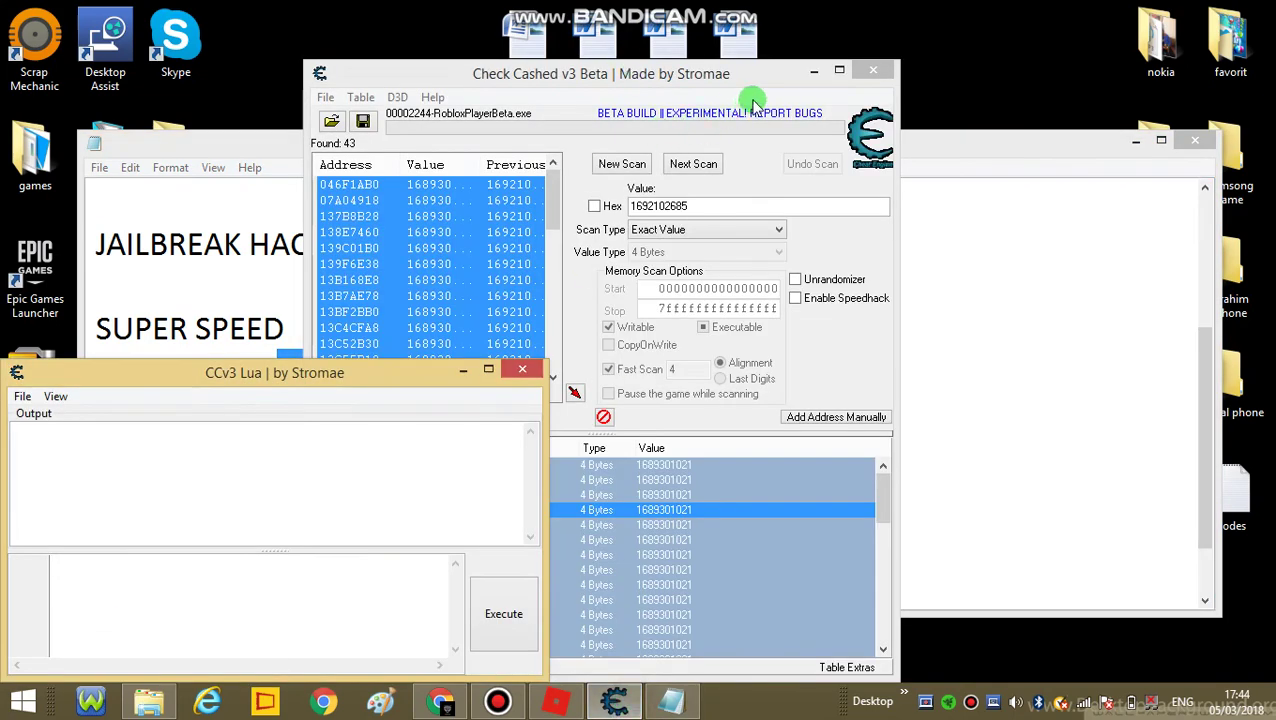
click(818, 72)
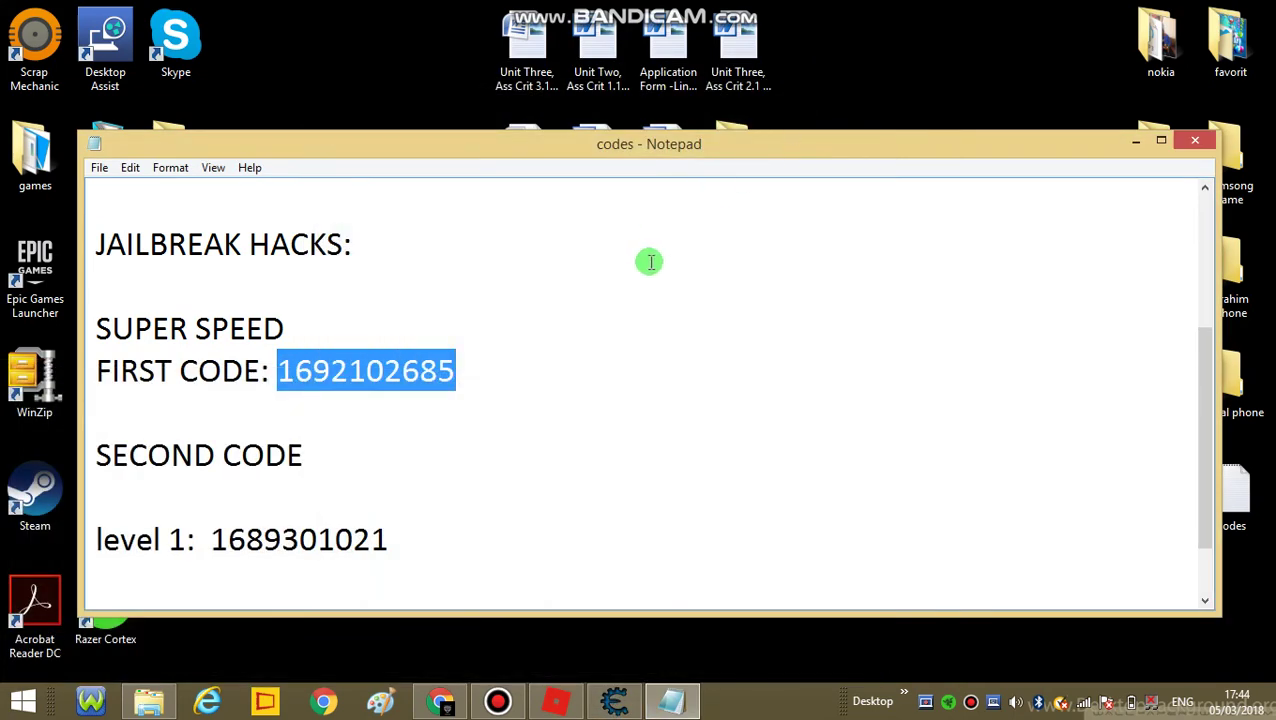